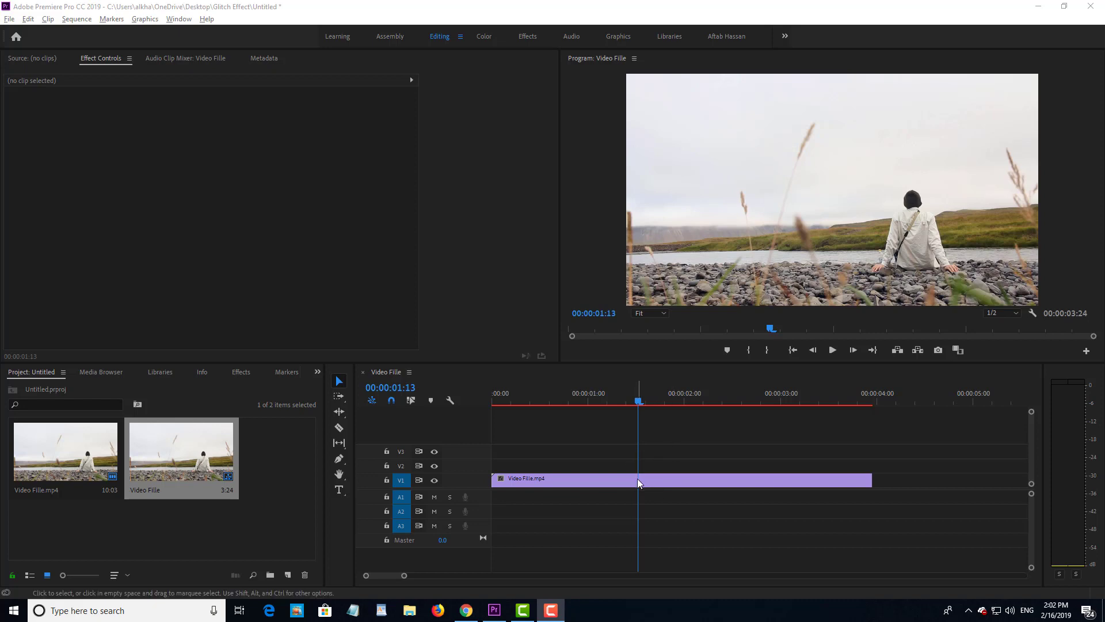
Step: Select the Video Fille.mp4 landscape clip on track V1
{"action": "left_click_drag", "start_coordinate": [581, 437], "coordinate": [661, 508]}
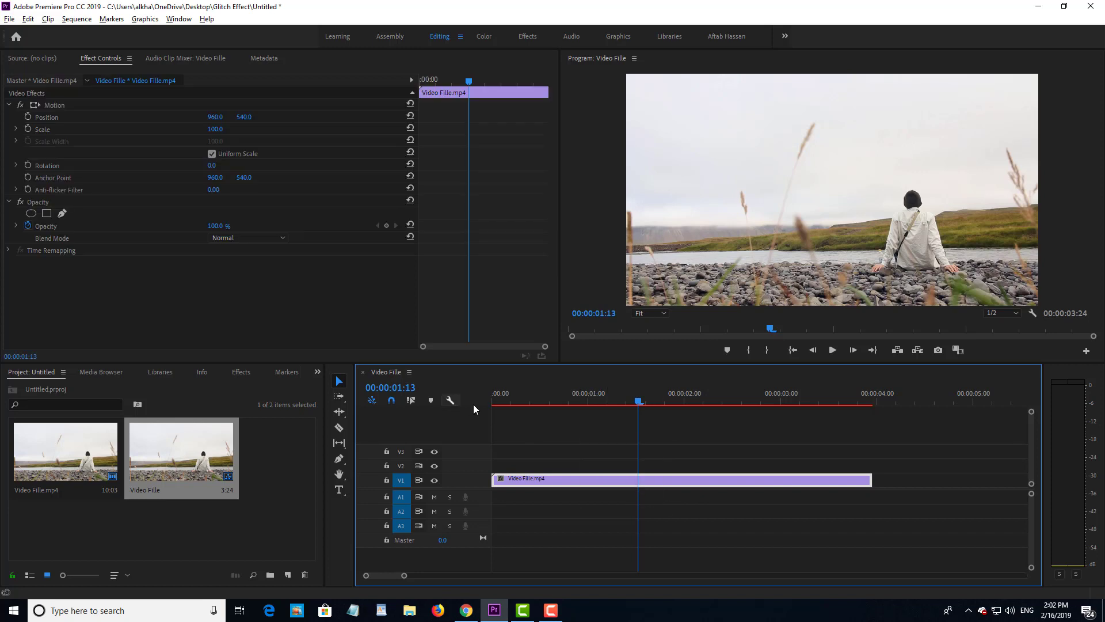
{"action": "left_click_drag", "start_coordinate": [588, 442], "coordinate": [687, 538]}
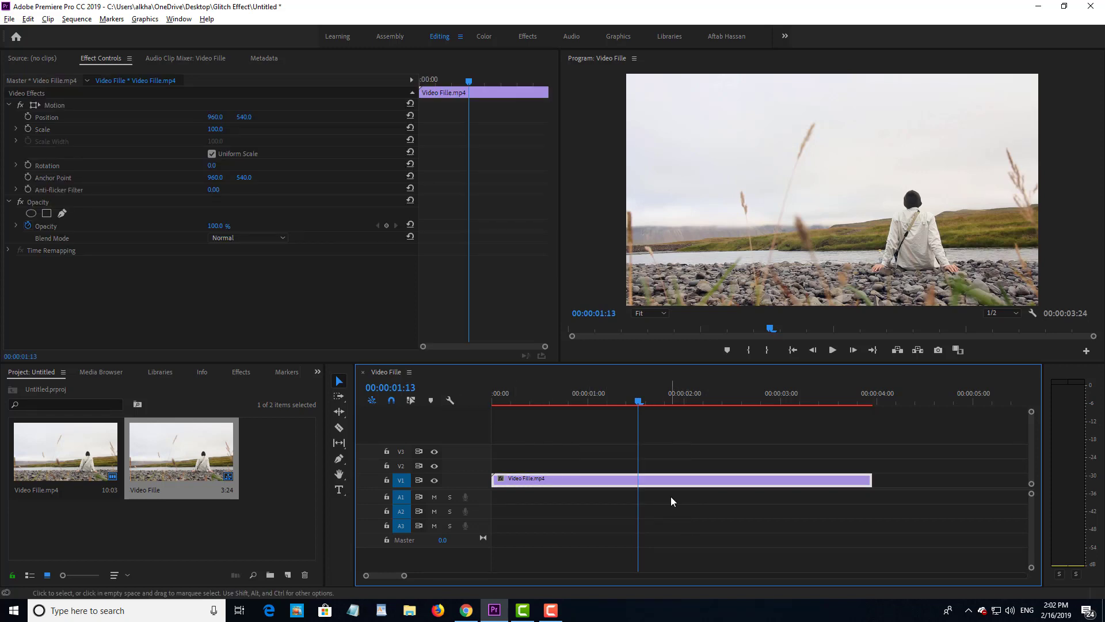
{"action": "scroll", "coordinate": [636, 473], "scroll_direction": "up", "scroll_amount": 4}
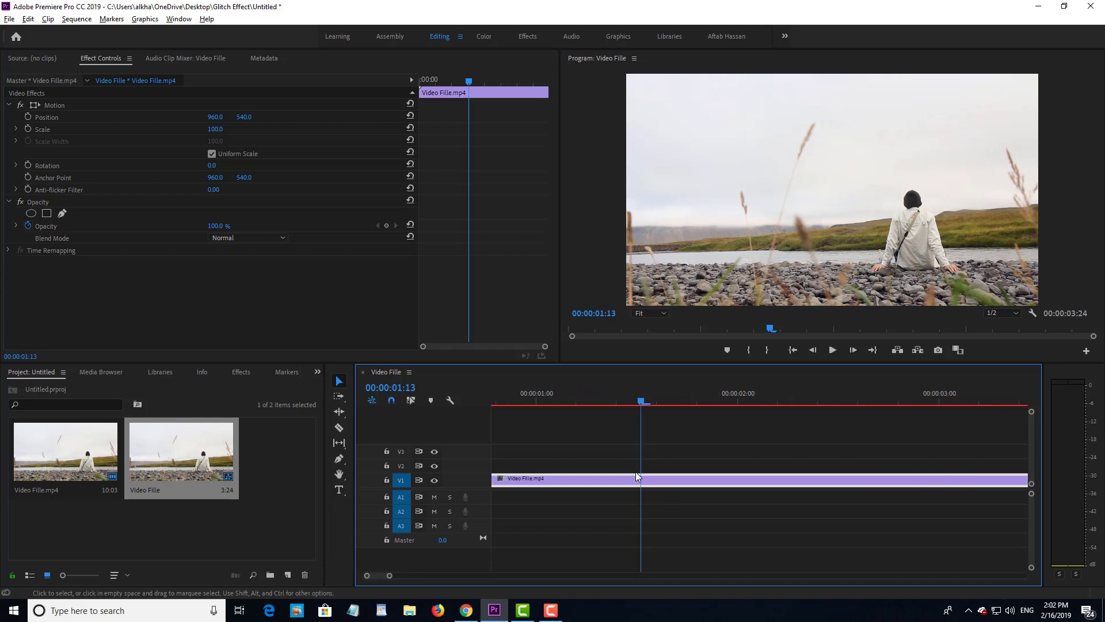
{"action": "scroll", "coordinate": [637, 402], "scroll_direction": "down", "scroll_amount": 5}
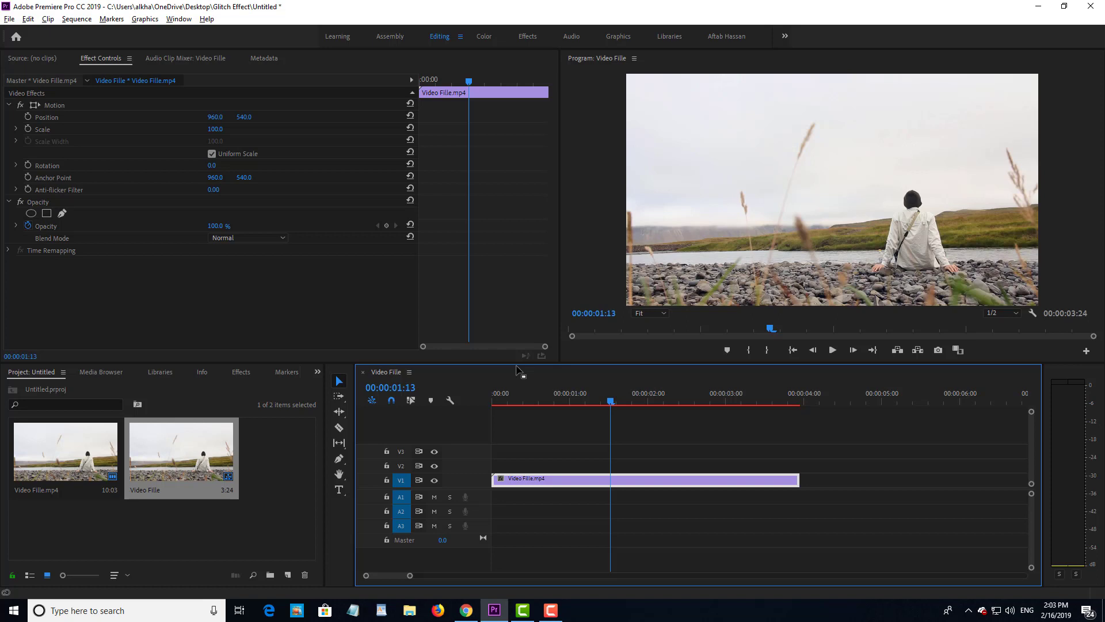
Step: Preview the sequence from the start, then zoom the timeline to single frames at 00:00:01:11
{"action": "left_click_drag", "start_coordinate": [549, 397], "coordinate": [437, 398]}
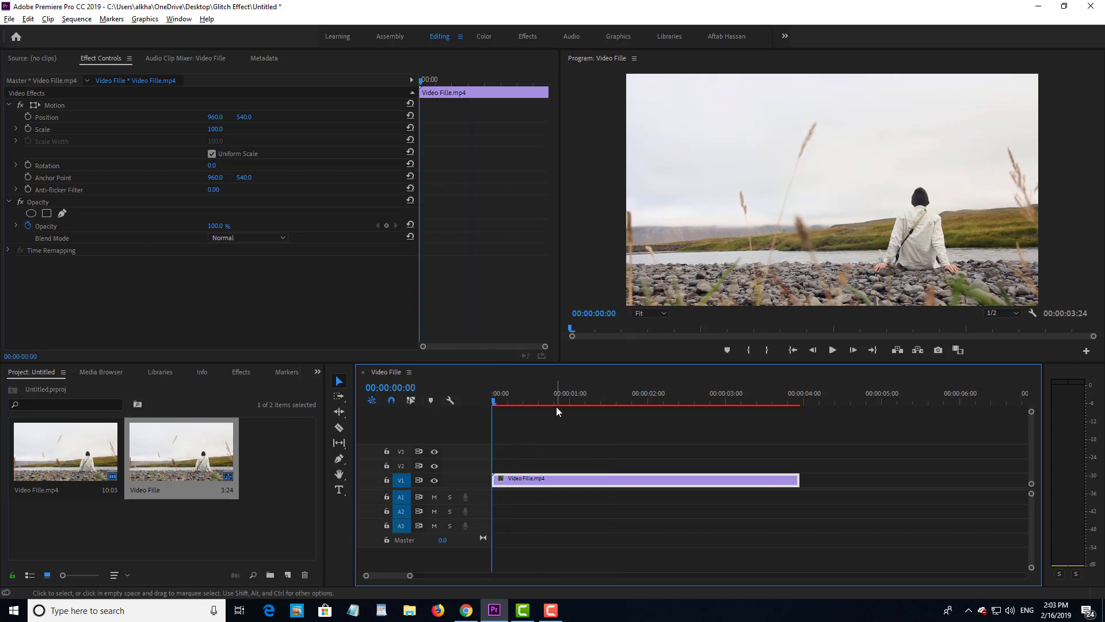
{"action": "key", "text": "space"}
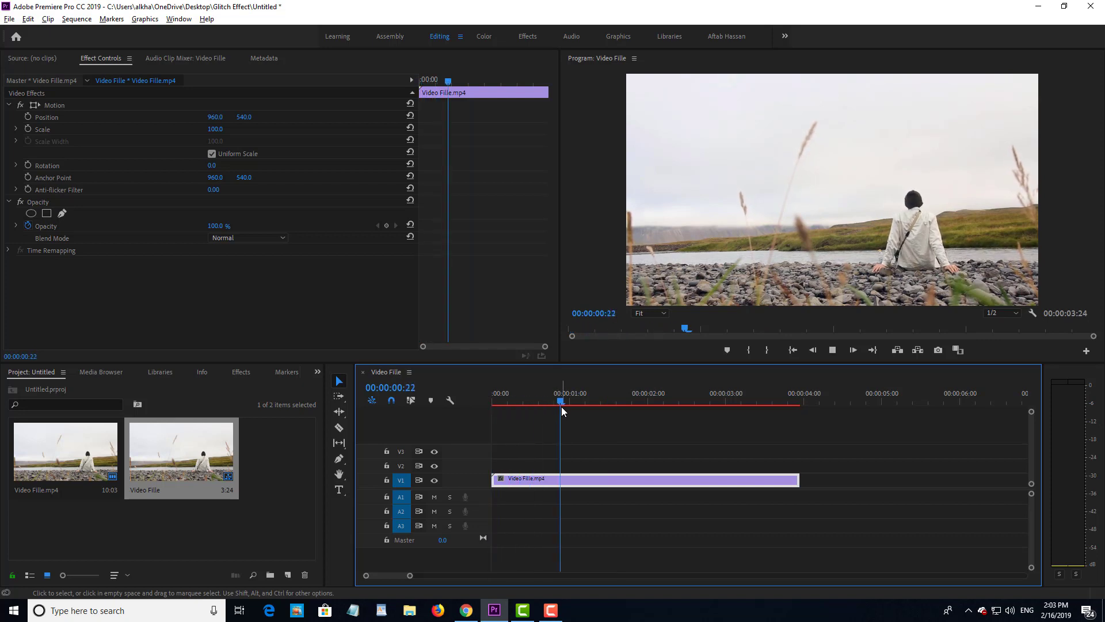
{"action": "key", "text": "space"}
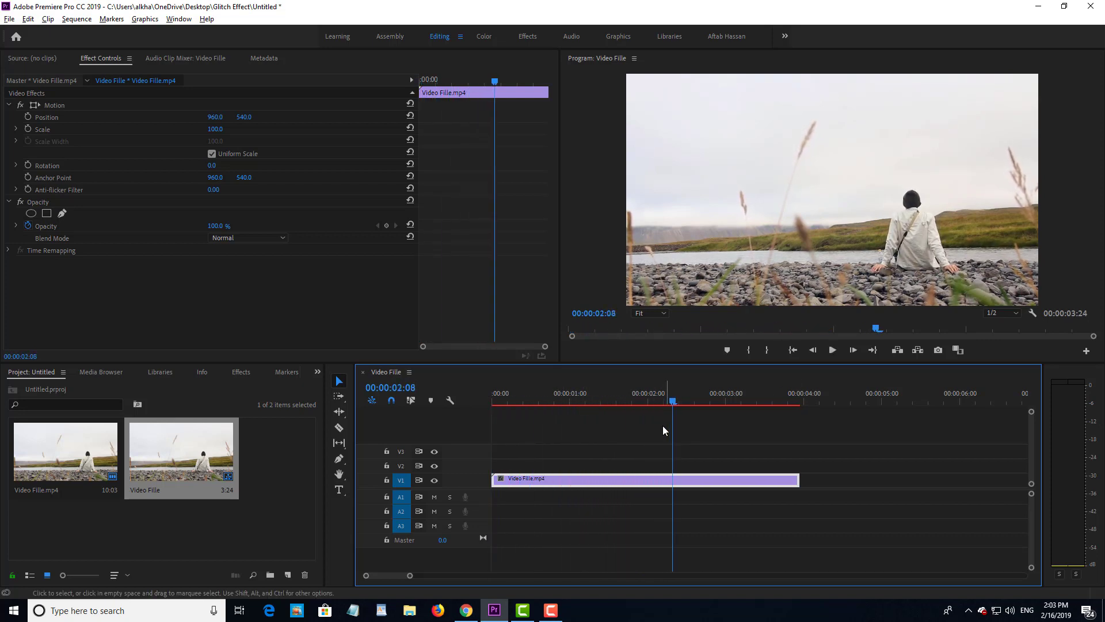
{"action": "left_click_drag", "start_coordinate": [639, 392], "coordinate": [454, 392]}
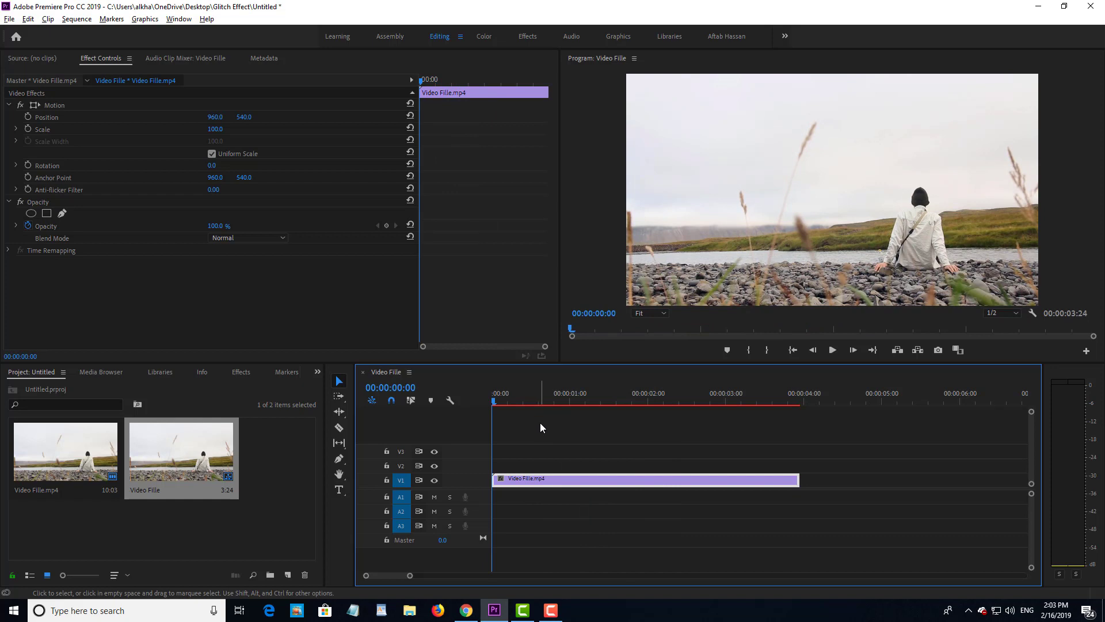
{"action": "key", "text": "space"}
{"action": "key", "text": "space"}
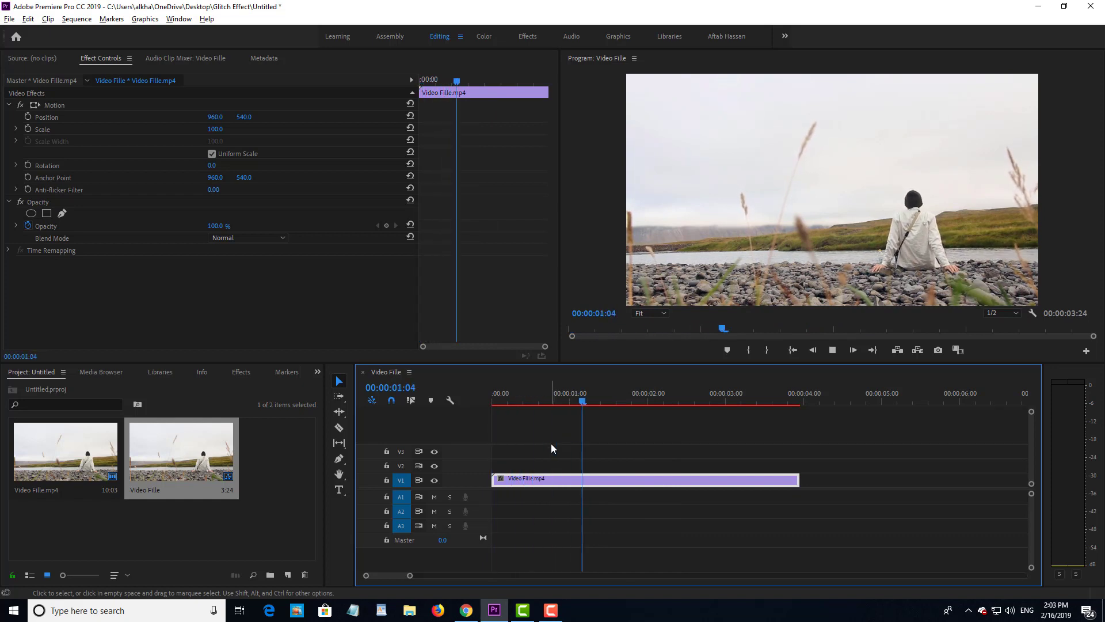
{"action": "key", "text": "space"}
{"action": "key", "text": "space"}
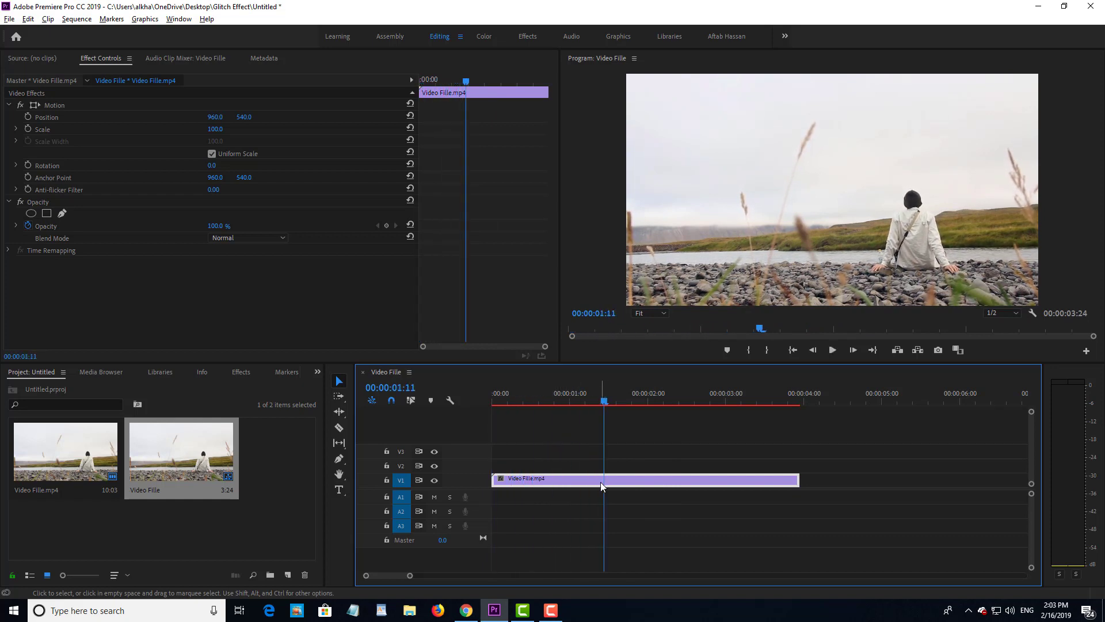
{"action": "key", "text": "="}
{"action": "key", "text": "="}
{"action": "key", "text": "="}
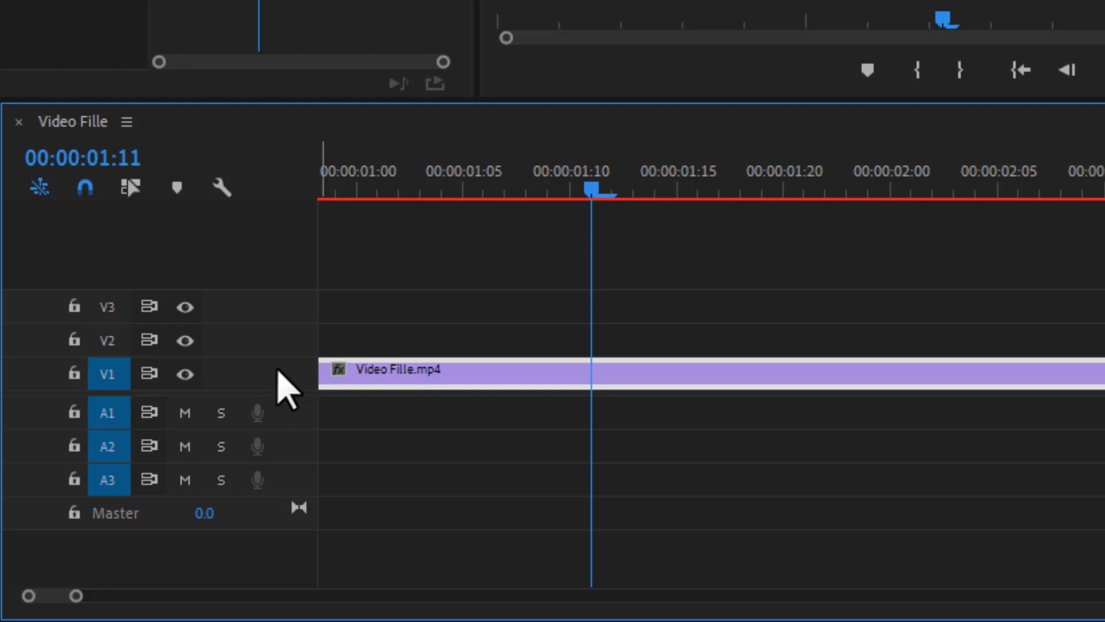
Step: Enlarge track V1 and split the clip at 00:00:01:11 and 00:00:01:12
{"action": "scroll", "coordinate": [285, 370], "scroll_direction": "up", "scroll_amount": 3}
{"action": "scroll", "coordinate": [285, 369], "scroll_direction": "down", "scroll_amount": 2}
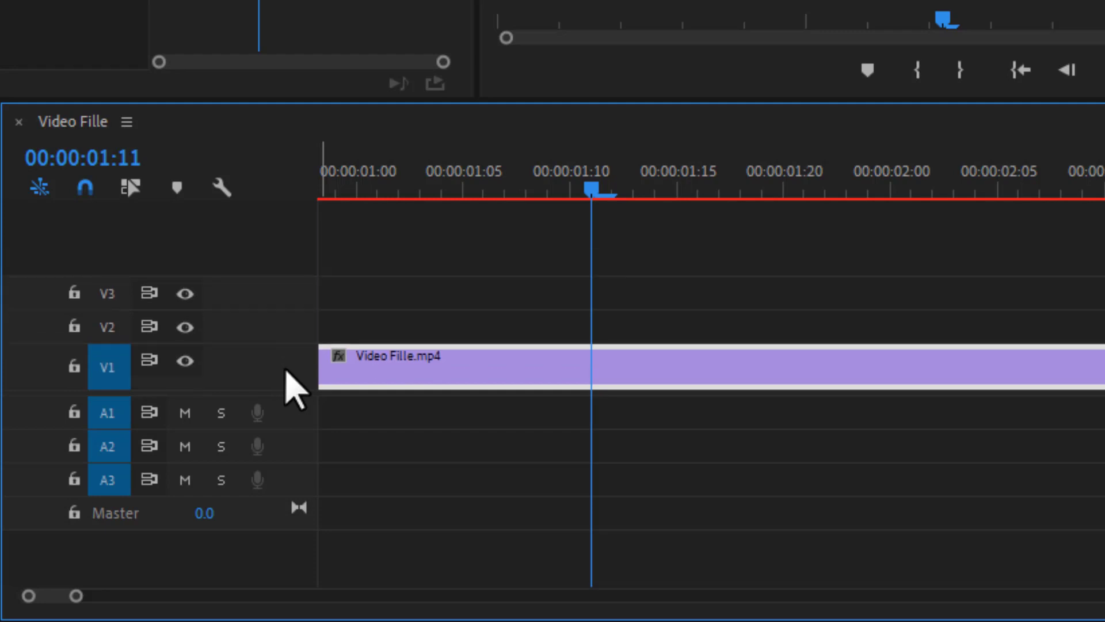
{"action": "scroll", "coordinate": [286, 371], "scroll_direction": "up", "scroll_amount": 1}
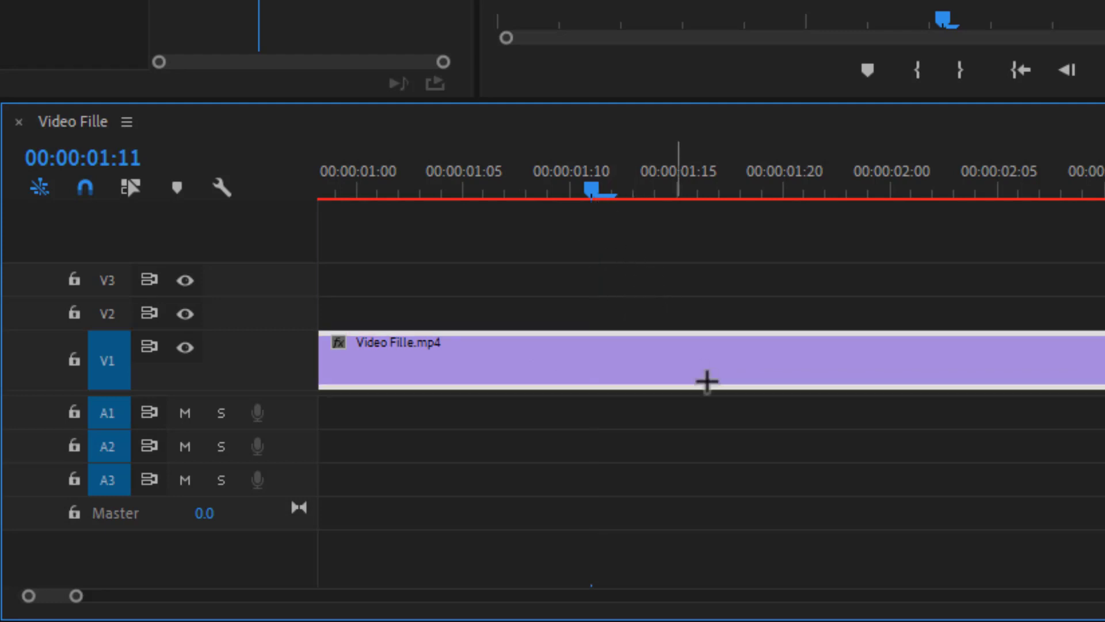
{"action": "key", "text": "ctrl+k"}
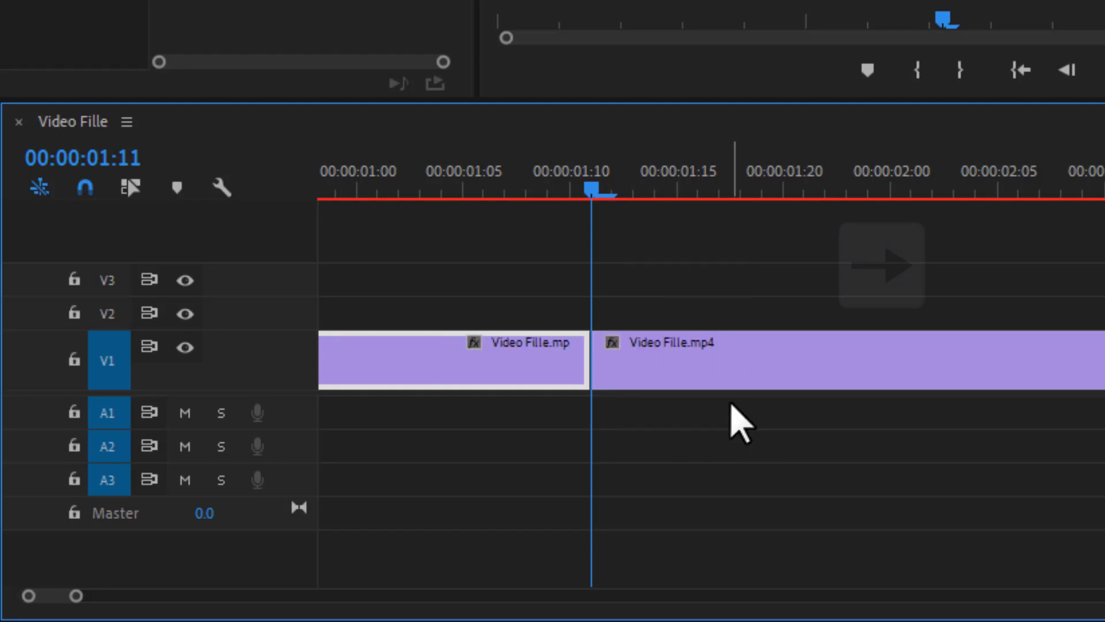
{"action": "key", "text": "Right"}
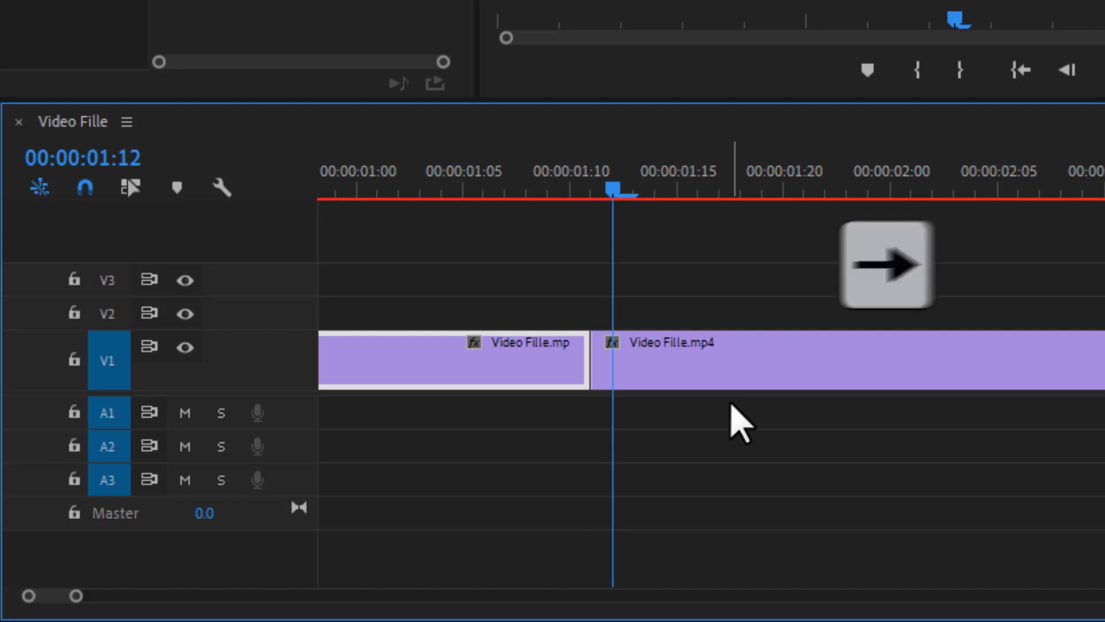
{"action": "key", "text": "ctrl+k"}
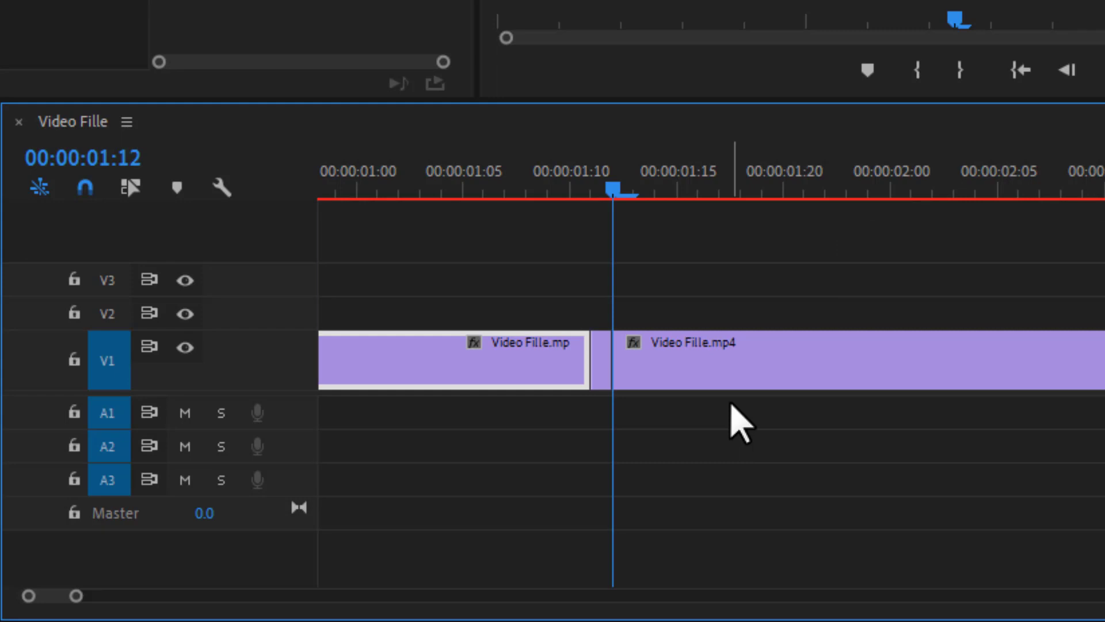
{"action": "left_click", "coordinate": [695, 403]}
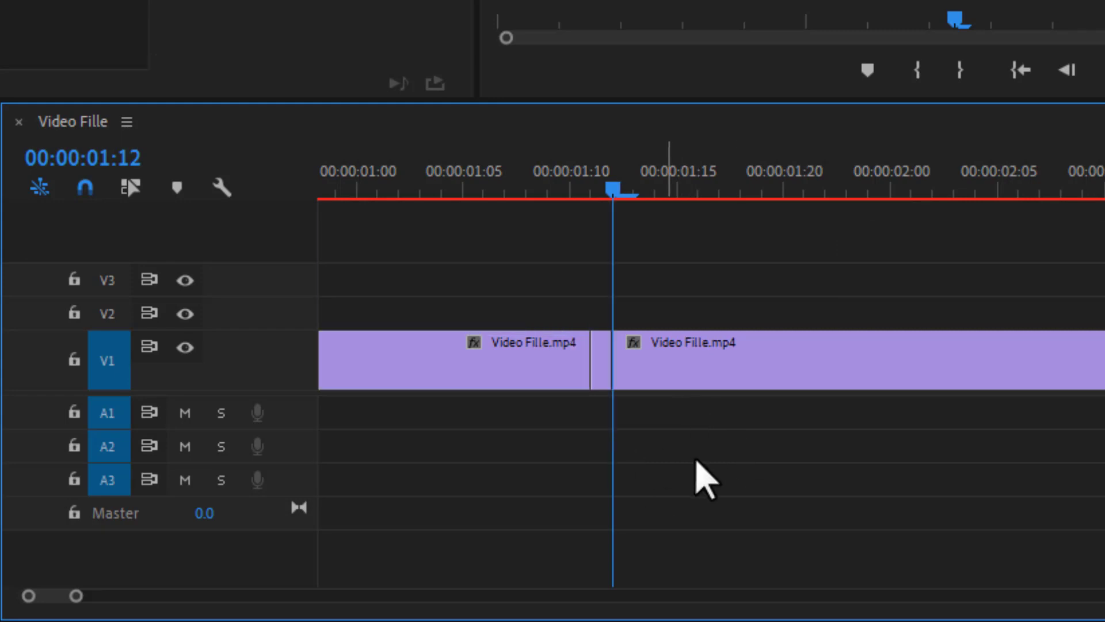
Step: Continue one-frame cuts from 00:00:01:13 through 01:17, then zoom in on them
{"action": "key", "text": "Right"}
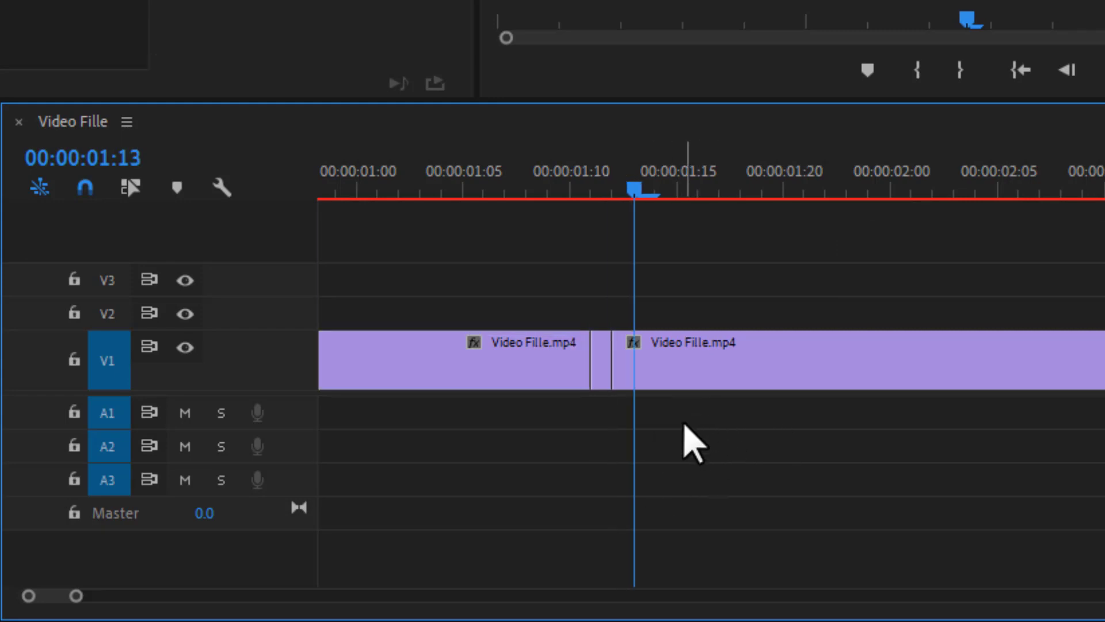
{"action": "key", "text": "ctrl+k"}
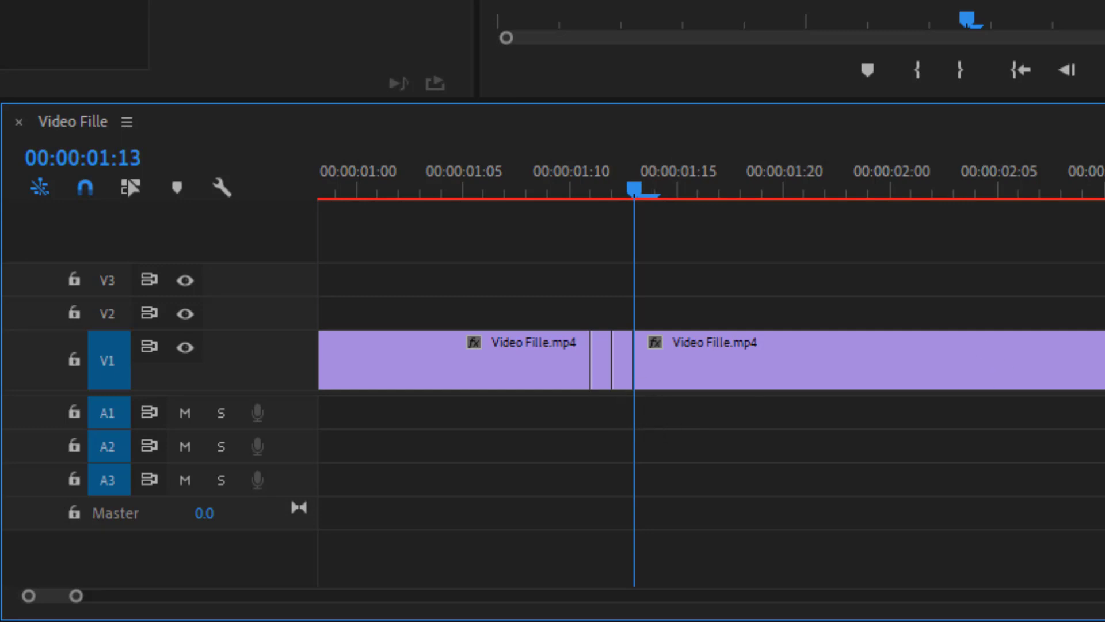
{"action": "key", "text": "Right"}
{"action": "key", "text": "ctrl+k"}
{"action": "key", "text": "Right"}
{"action": "key", "text": "ctrl+k"}
{"action": "key", "text": "Right"}
{"action": "key", "text": "ctrl+k"}
{"action": "key", "text": "Right"}
{"action": "key", "text": "ctrl+k"}
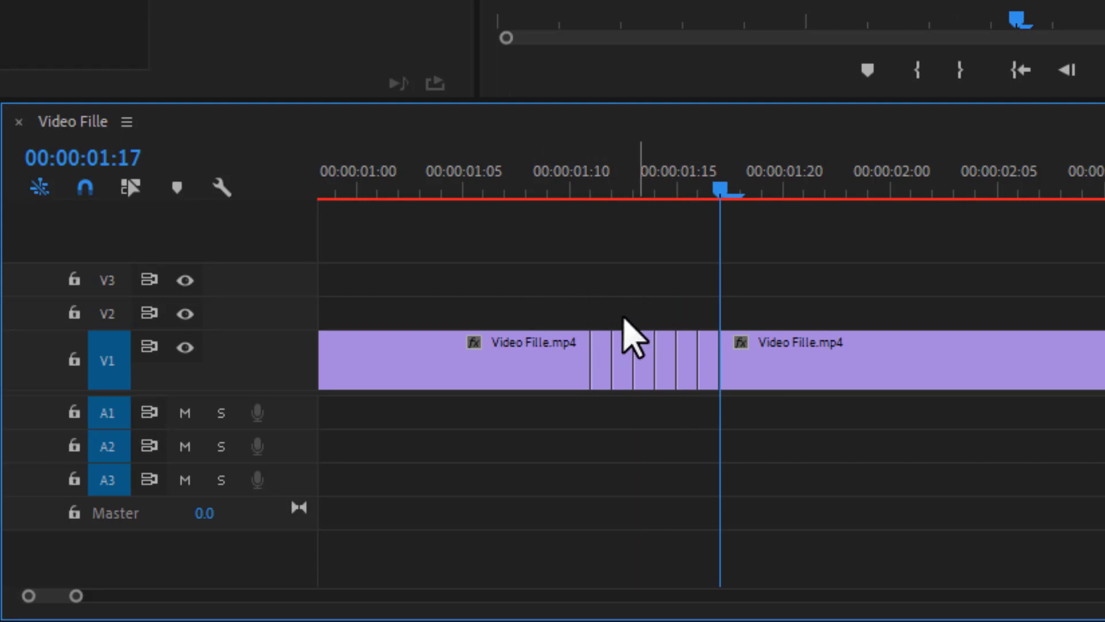
{"action": "key", "text": "="}
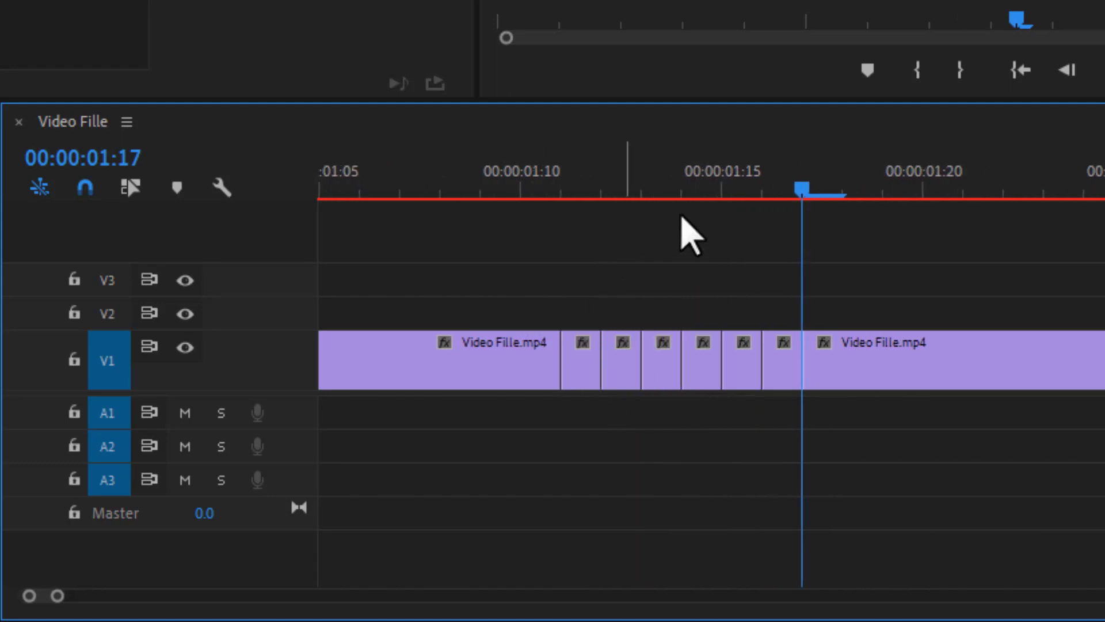
{"action": "left_click_drag", "start_coordinate": [794, 183], "coordinate": [587, 177]}
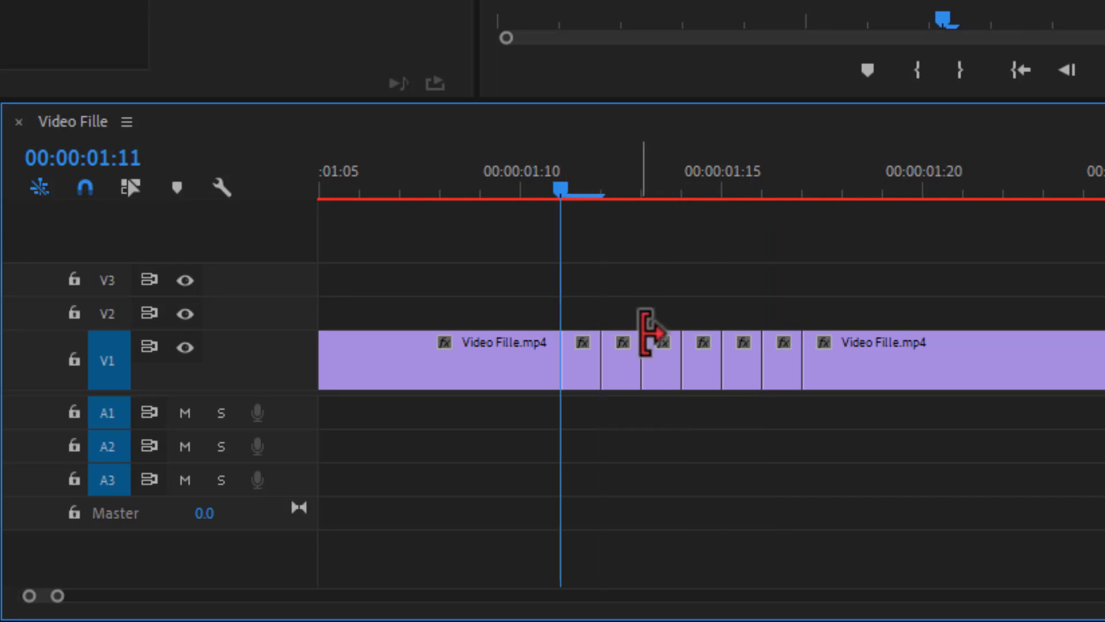
{"action": "left_click", "coordinate": [591, 371]}
{"action": "key", "text": "Delete"}
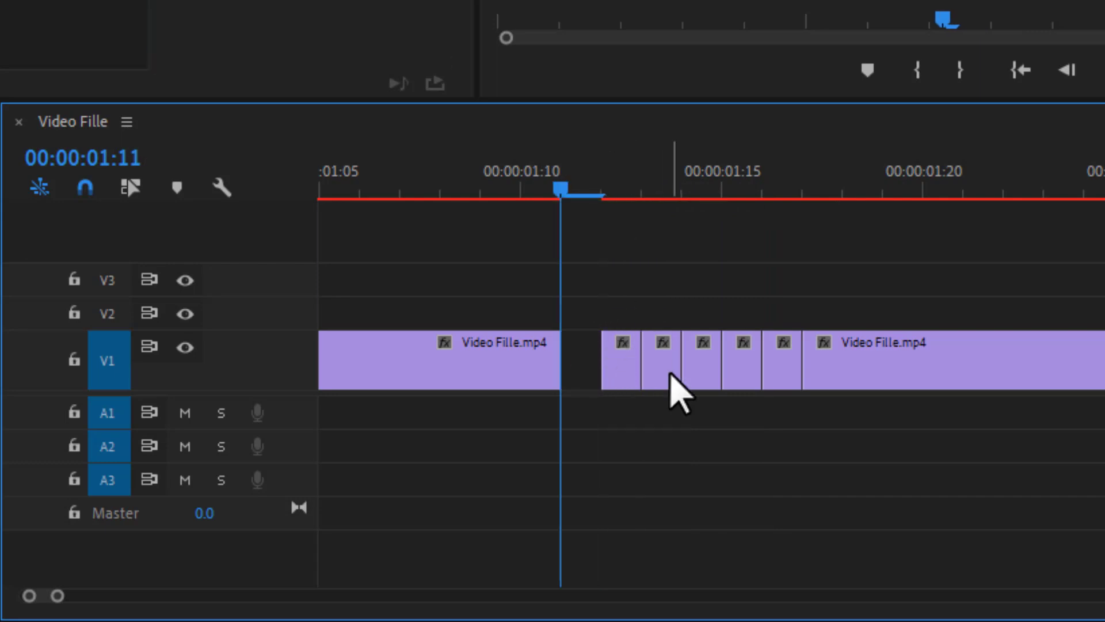
{"action": "left_click", "coordinate": [666, 380]}
{"action": "key", "text": "Delete"}
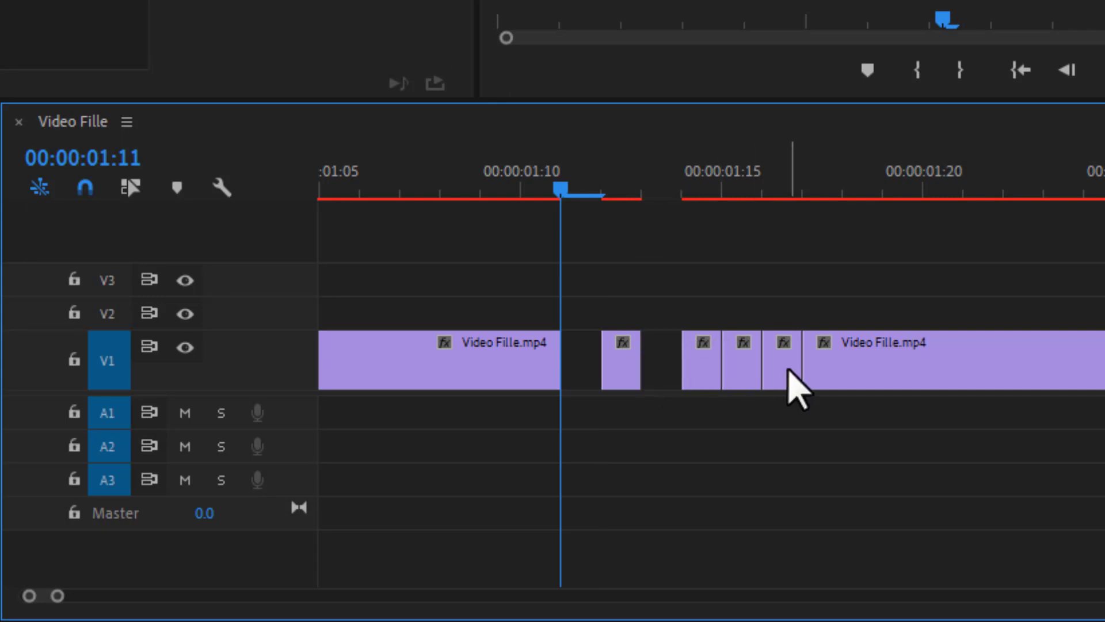
{"action": "left_click", "coordinate": [788, 371]}
{"action": "key", "text": "Delete"}
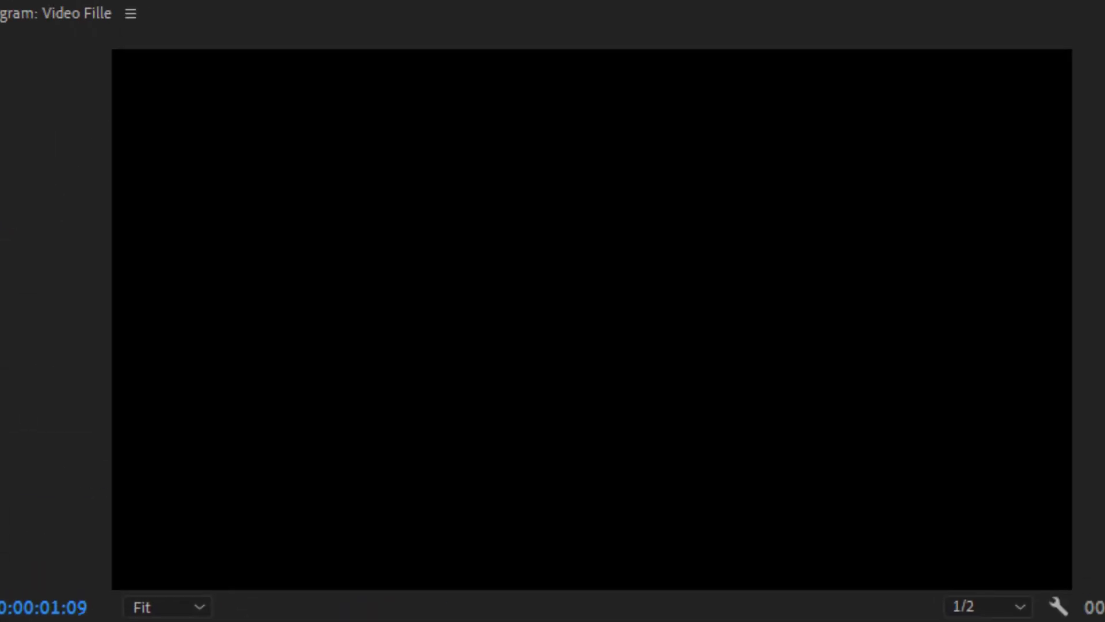
{"action": "key", "text": "Left"}
{"action": "key", "text": "Left"}
{"action": "key", "text": "Left"}
{"action": "key", "text": "Left"}
{"action": "key", "text": "Left"}
{"action": "key", "text": "Left"}
{"action": "key", "text": "Left"}
{"action": "key", "text": "Left"}
{"action": "key", "text": "Left"}
{"action": "key", "text": "Left"}
{"action": "key", "text": "Left"}
{"action": "key", "text": "Left"}
{"action": "key", "text": "Left"}
{"action": "key", "text": "Left"}
{"action": "key", "text": "Left"}
{"action": "key", "text": "Left"}
{"action": "key", "text": "Left"}
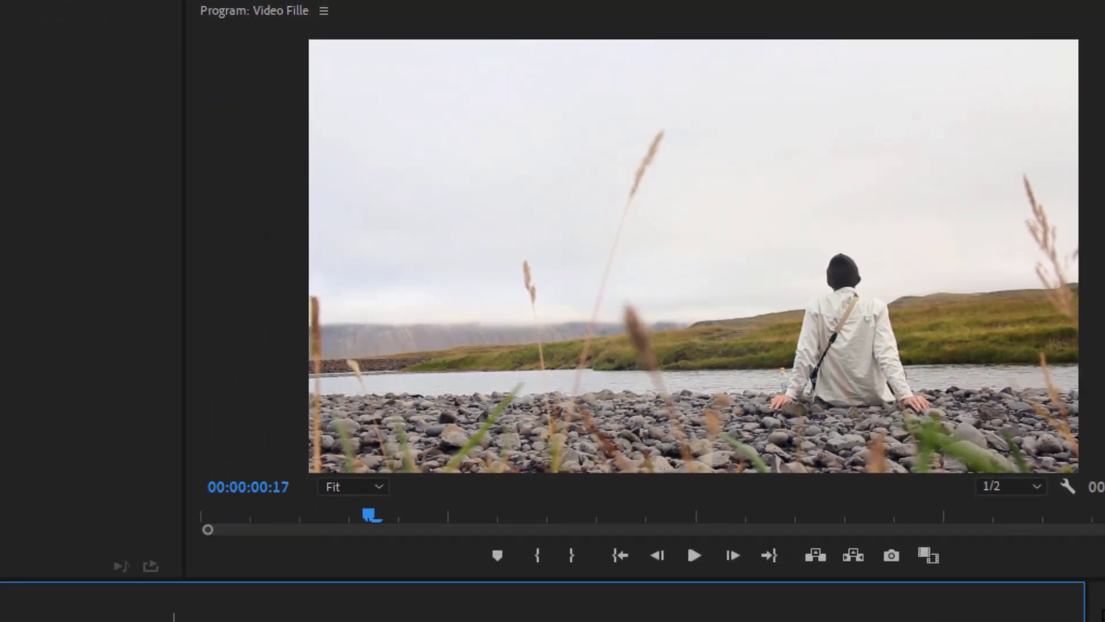
{"action": "left_click", "coordinate": [353, 520]}
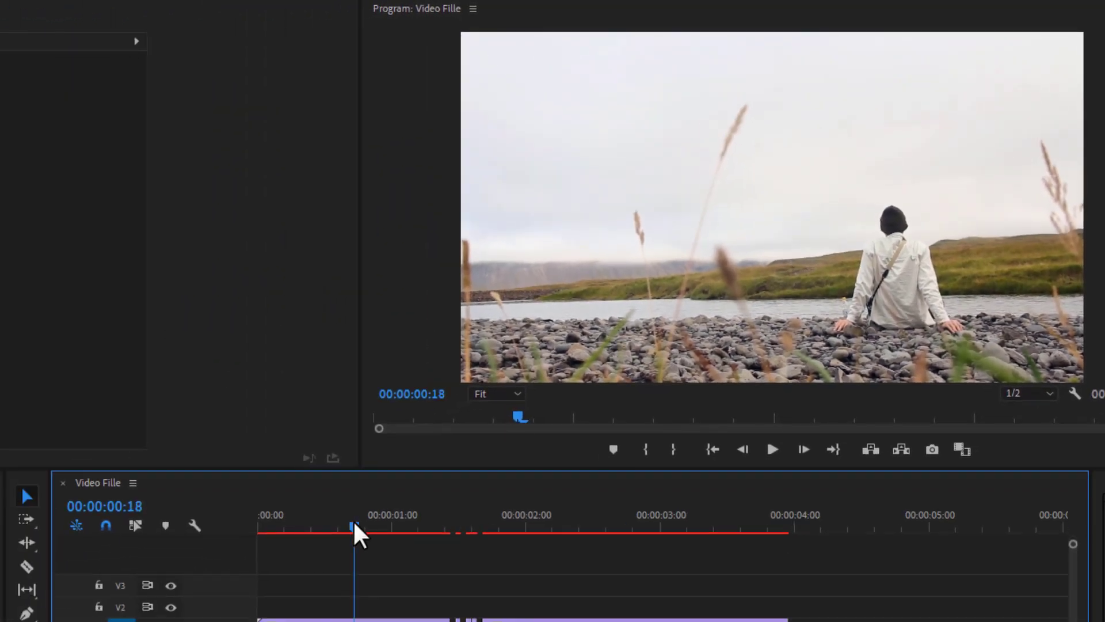
{"action": "key", "text": "space"}
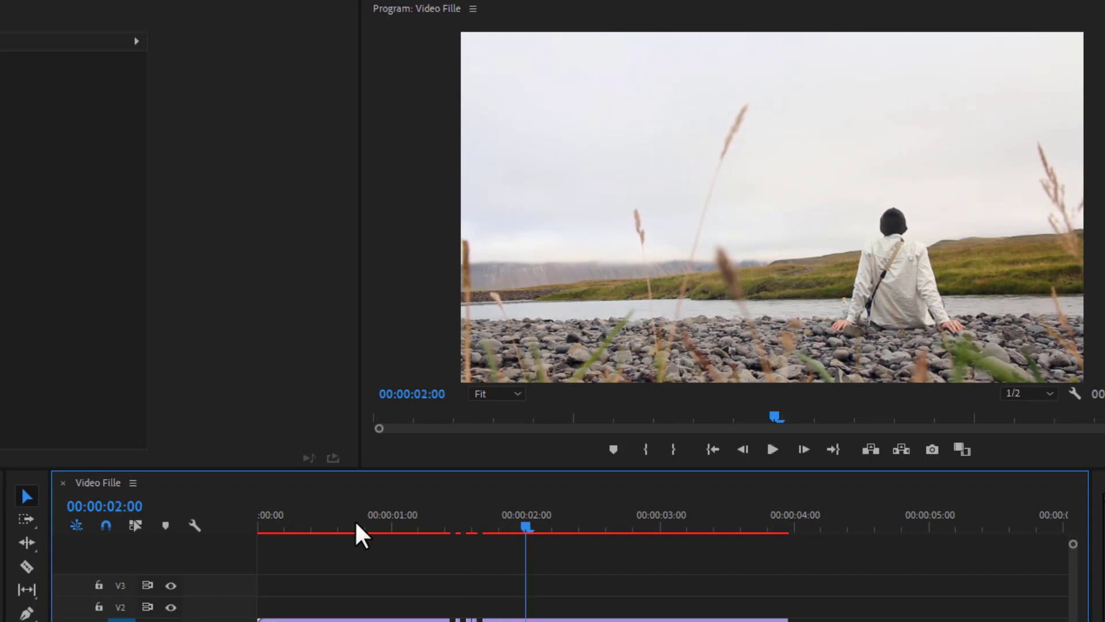
{"action": "key", "text": "equal"}
{"action": "key", "text": "equal"}
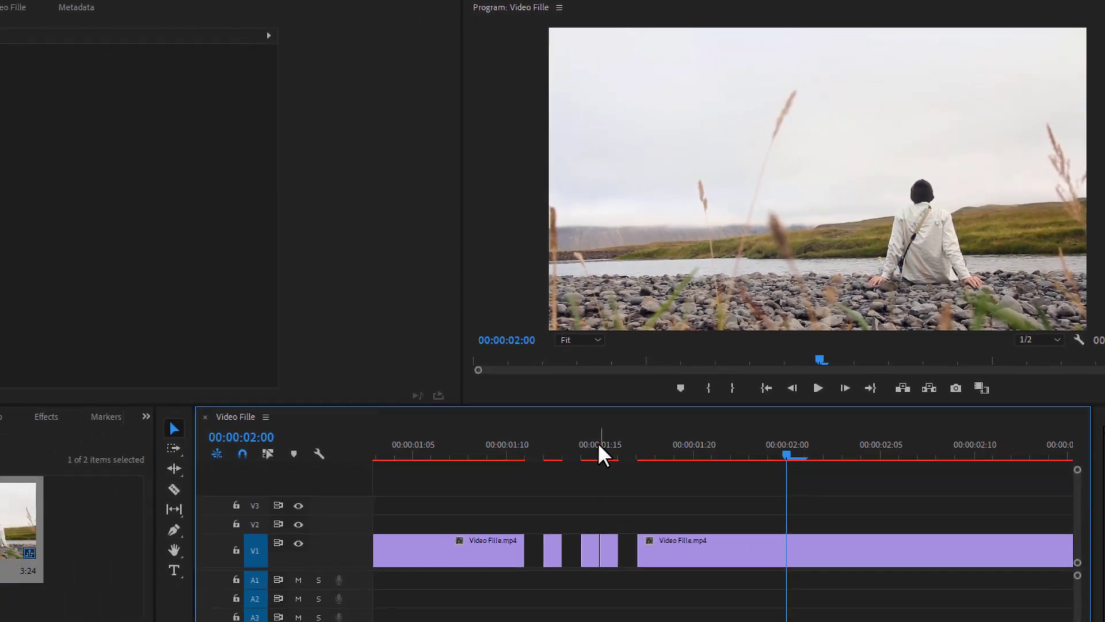
{"action": "key", "text": "minus"}
{"action": "key", "text": "minus"}
{"action": "key", "text": "minus"}
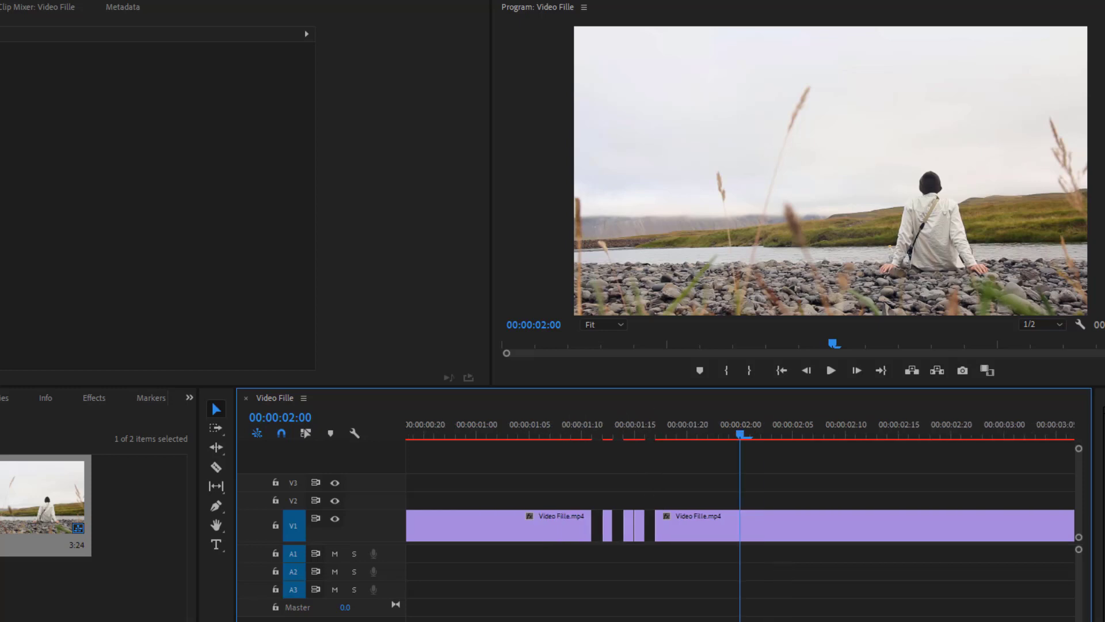
{"action": "scroll", "coordinate": [836, 523], "scroll_direction": "up", "scroll_amount": 3}
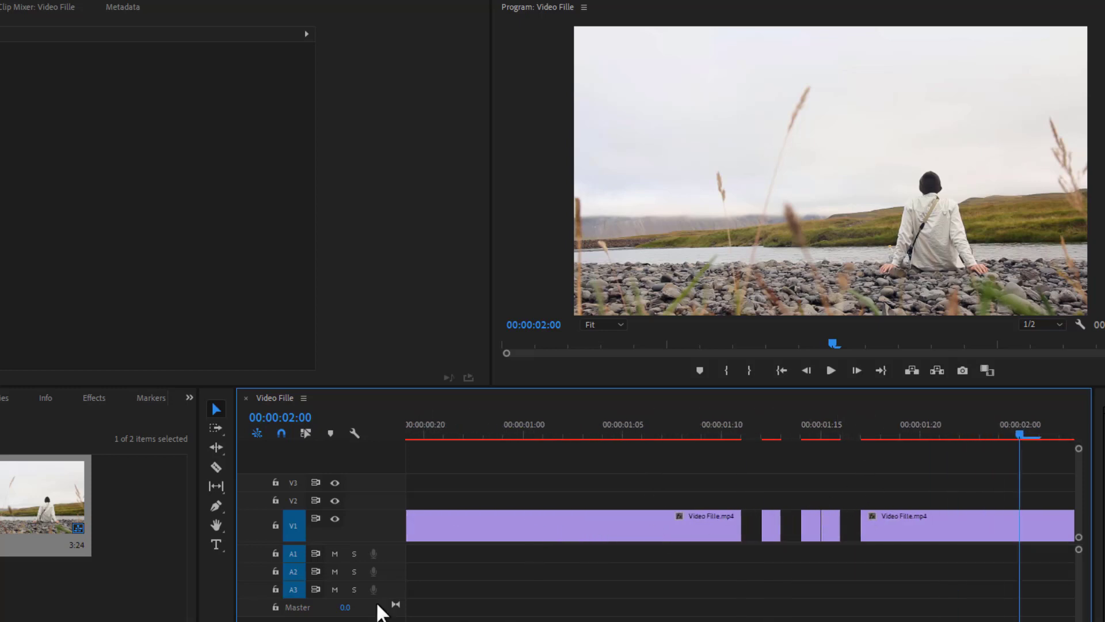
{"action": "scroll", "coordinate": [880, 509], "scroll_direction": "up", "scroll_amount": 1}
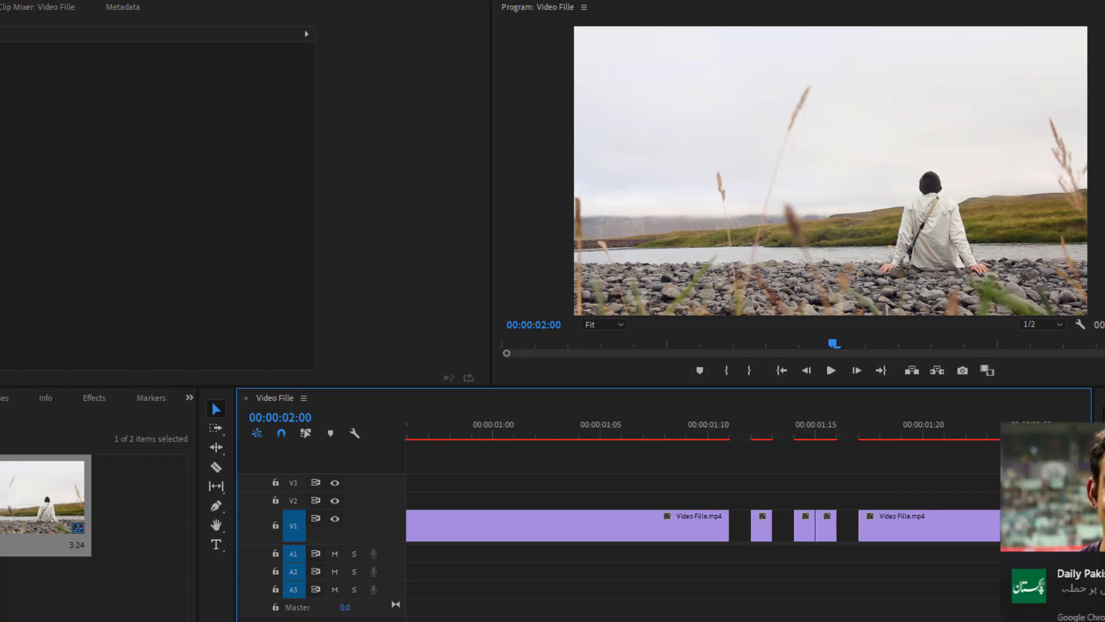
{"action": "scroll", "coordinate": [732, 536], "scroll_direction": "down", "scroll_amount": 5}
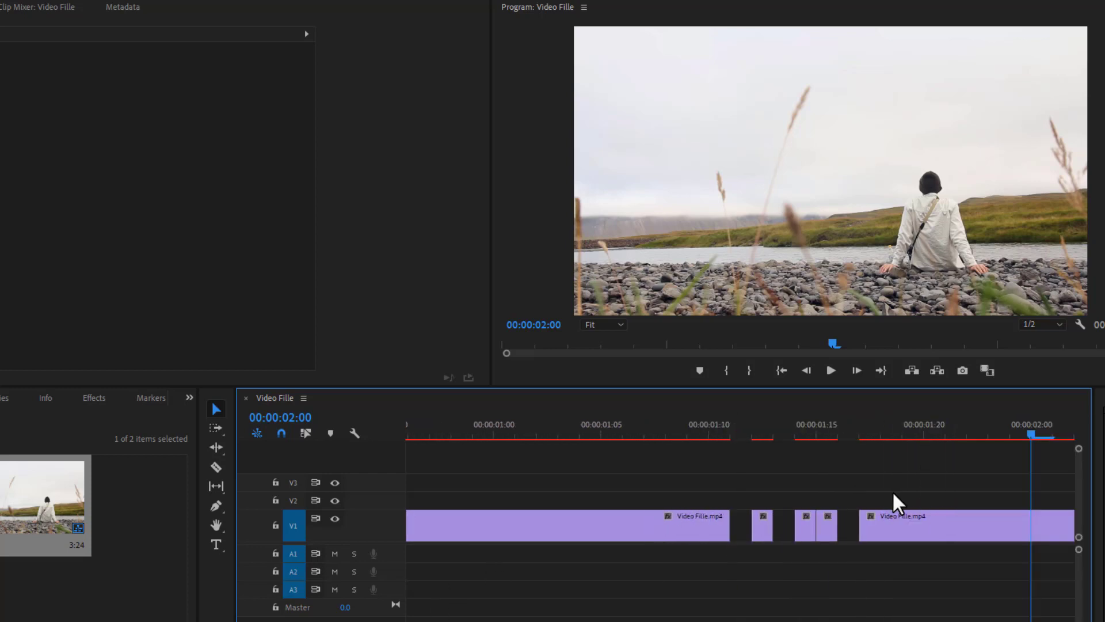
Step: Alt-drag the single-frame piece at 00:00:01:11 up onto V2 and select the copy
{"action": "left_click_drag", "start_coordinate": [792, 440], "coordinate": [729, 446]}
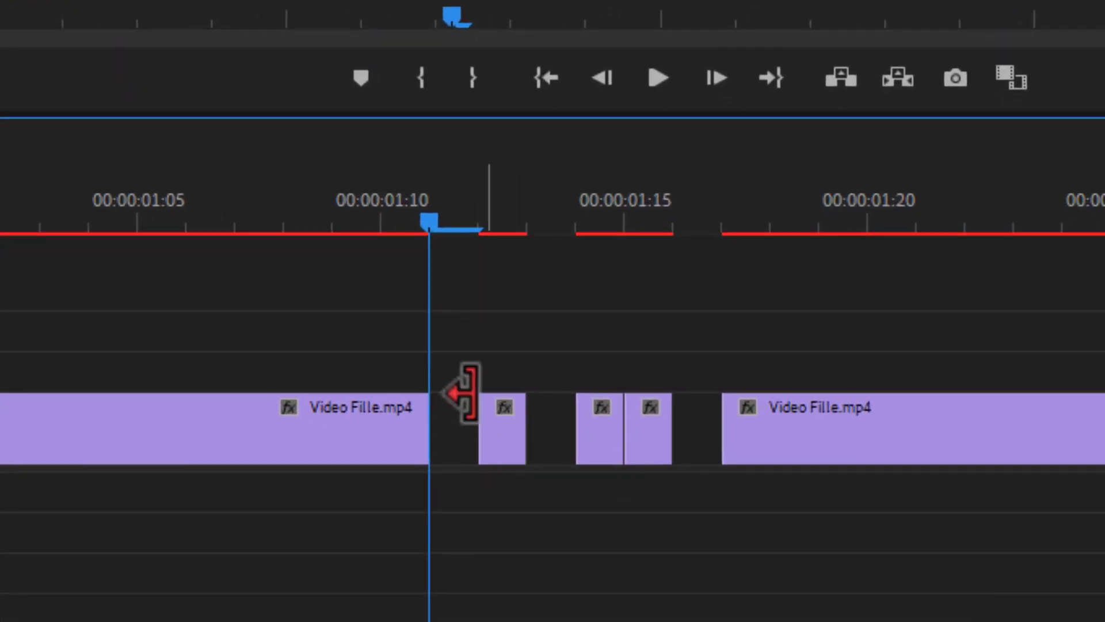
{"action": "left_click", "coordinate": [506, 435]}
{"action": "left_click_drag", "start_coordinate": [506, 435], "coordinate": [496, 371]}
{"action": "left_click_drag", "start_coordinate": [461, 314], "coordinate": [541, 370]}
{"action": "left_click_drag", "start_coordinate": [461, 301], "coordinate": [554, 367]}
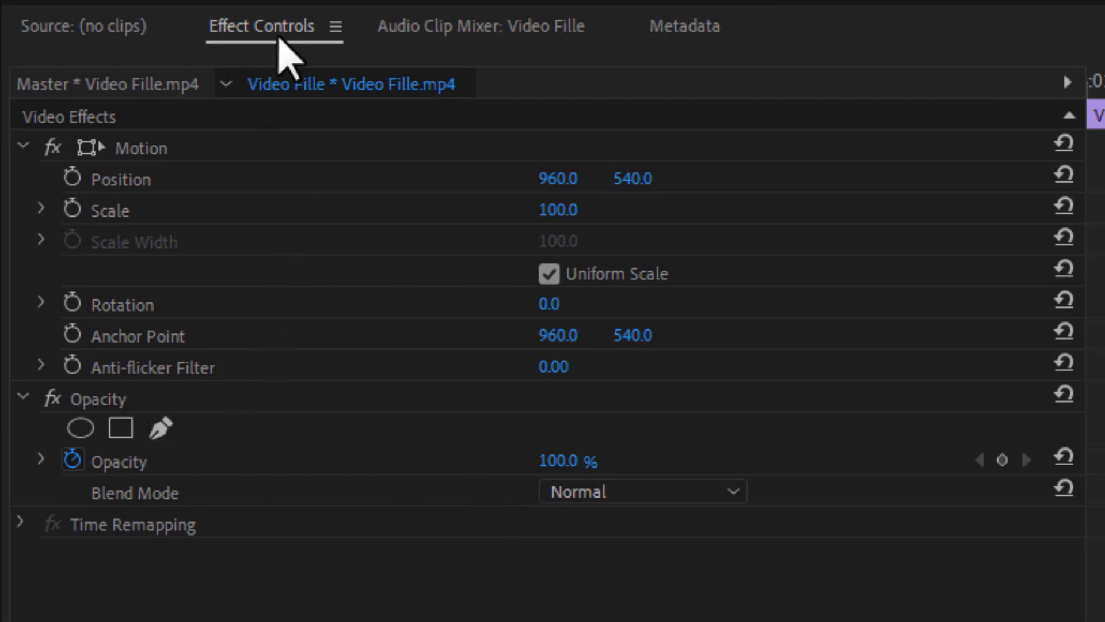
Step: Turn off opacity animation and lower the V2 copy's opacity to 48%
{"action": "left_click", "coordinate": [423, 15]}
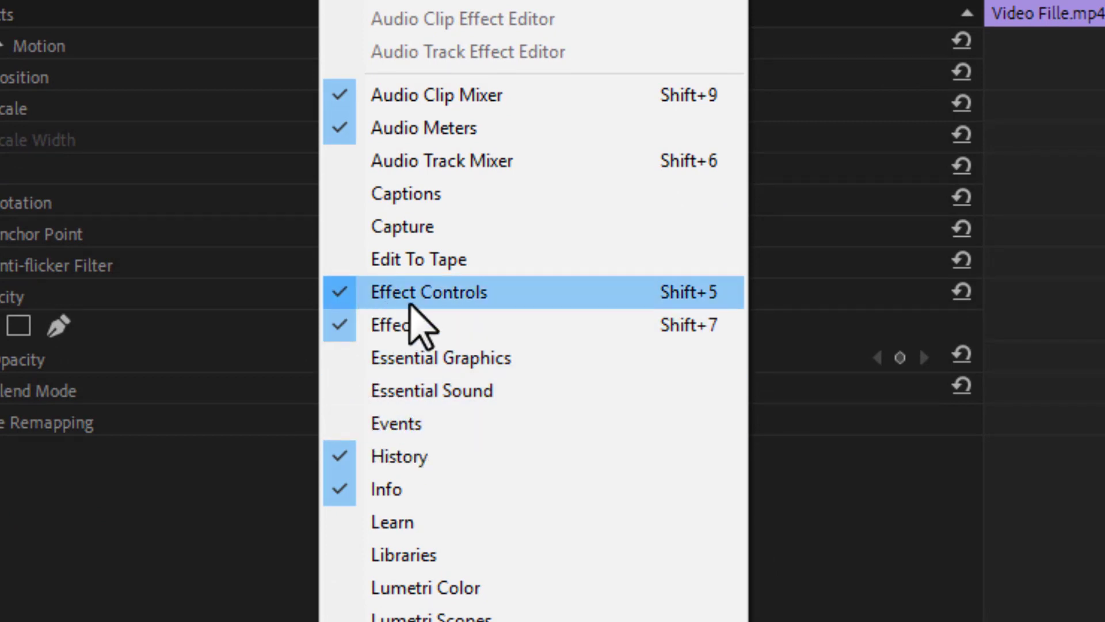
{"action": "left_click", "coordinate": [173, 582]}
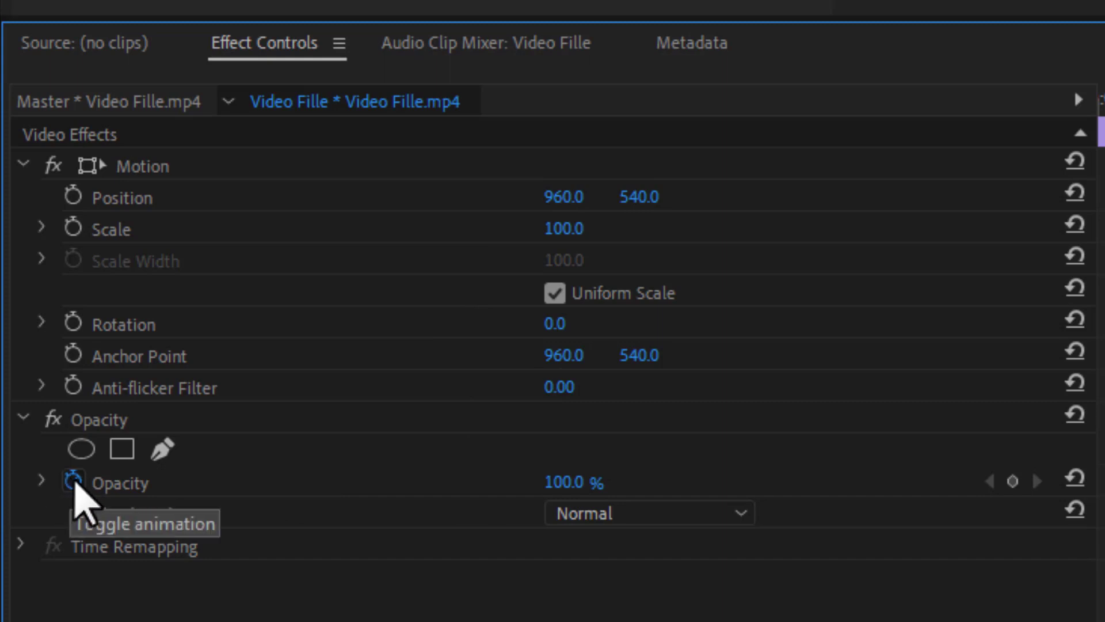
{"action": "left_click", "coordinate": [73, 482]}
{"action": "left_click_drag", "start_coordinate": [576, 483], "coordinate": [572, 482]}
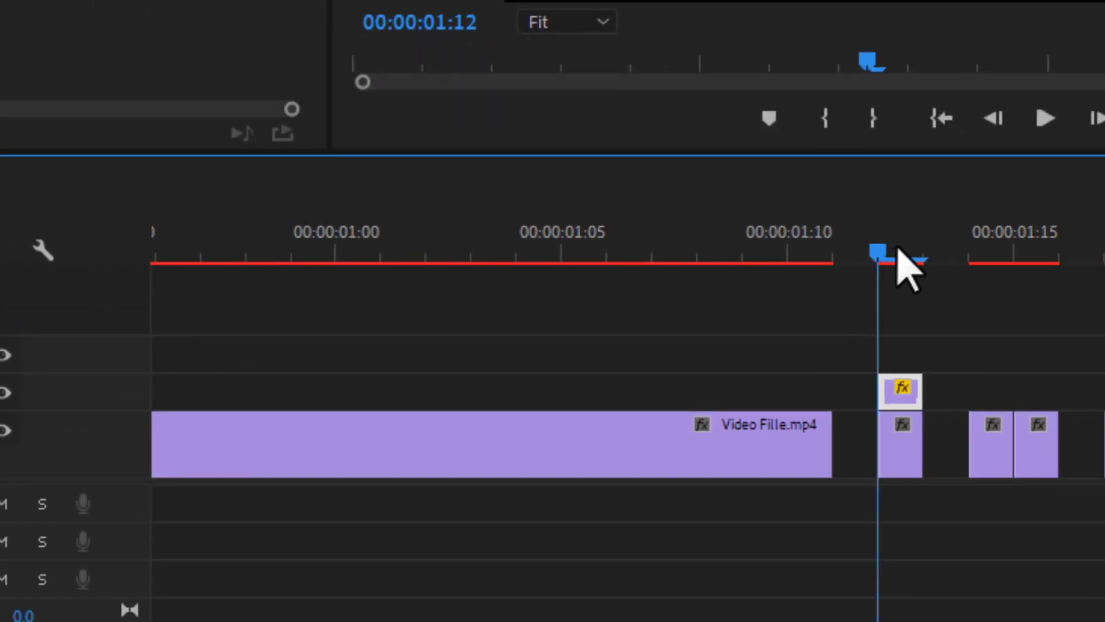
Step: Offset the copy's position to the right and enlarge it to scale 108
{"action": "left_click_drag", "start_coordinate": [1101, 373], "coordinate": [1089, 374]}
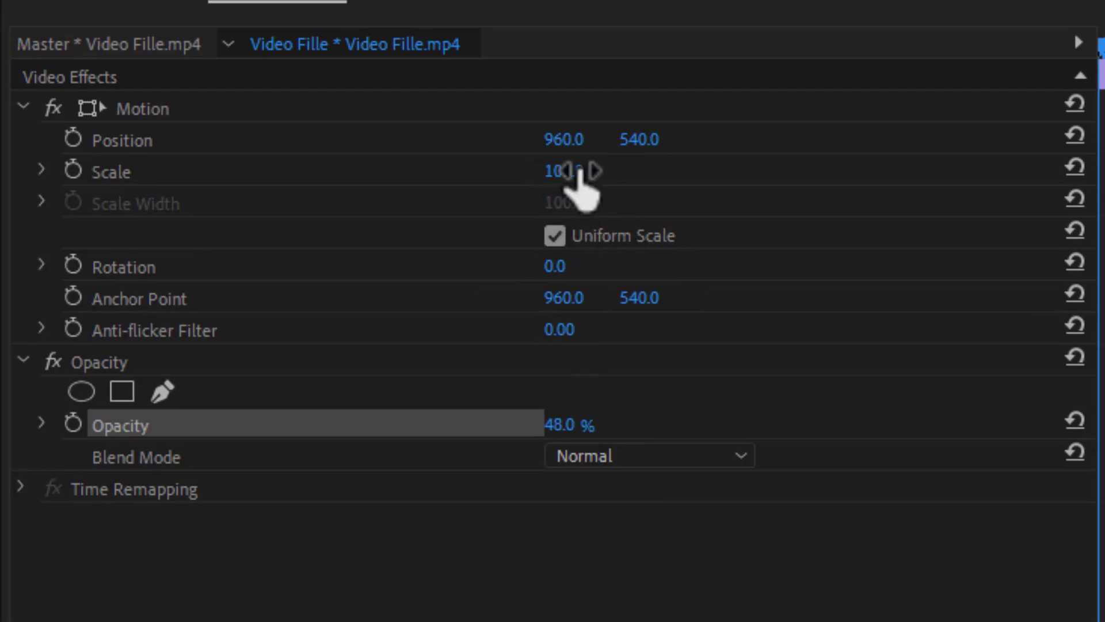
{"action": "left_click_drag", "start_coordinate": [567, 144], "coordinate": [585, 144]}
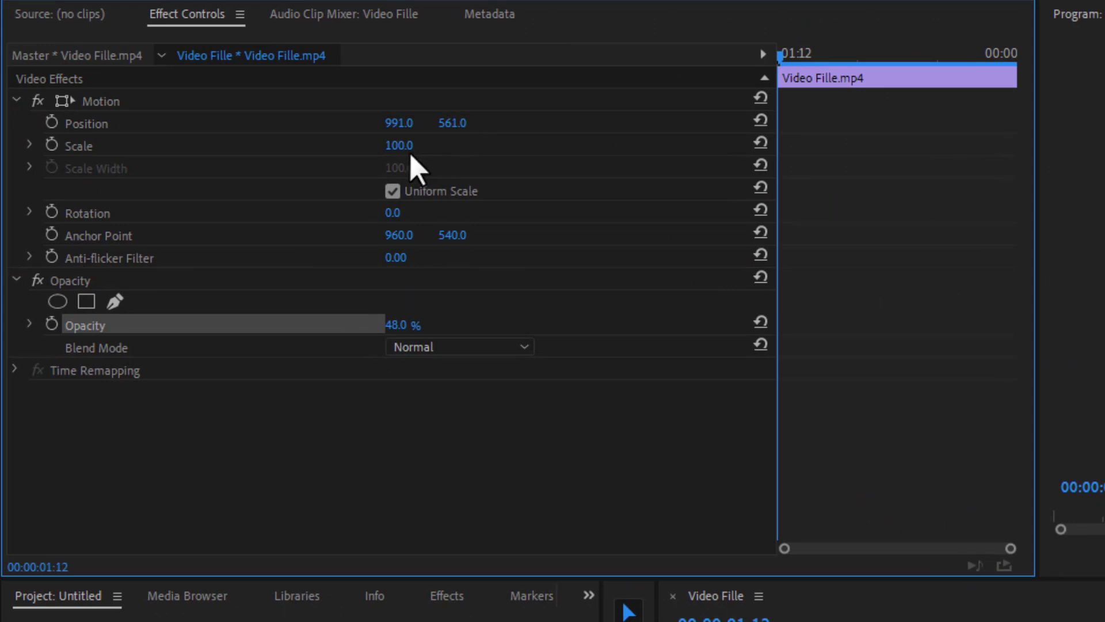
{"action": "left_click_drag", "start_coordinate": [399, 145], "coordinate": [407, 145]}
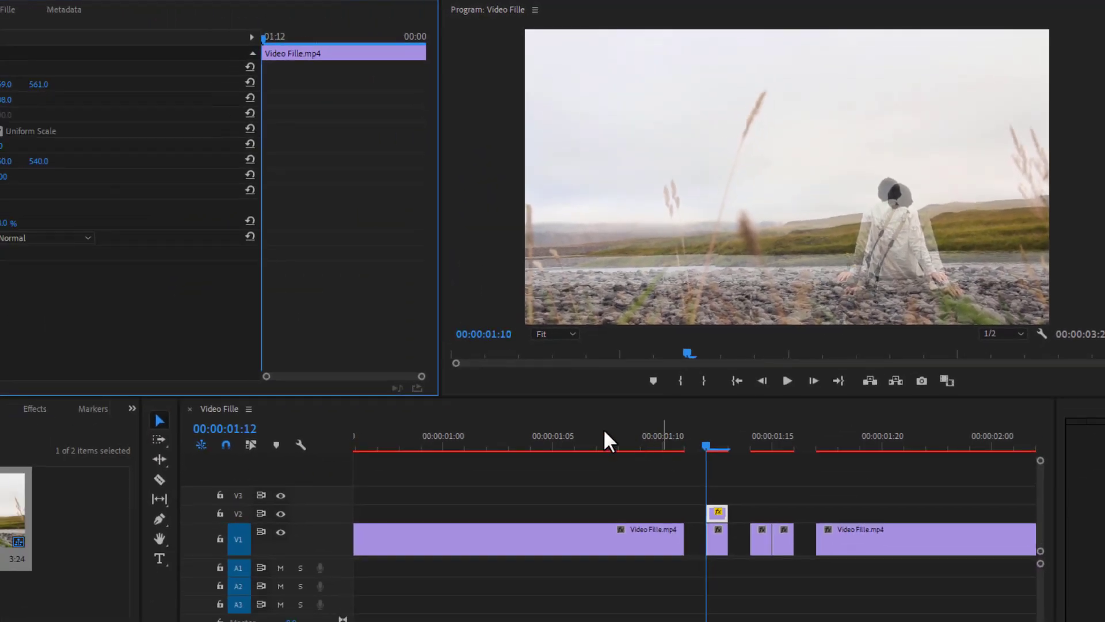
{"action": "left_click", "coordinate": [293, 604]}
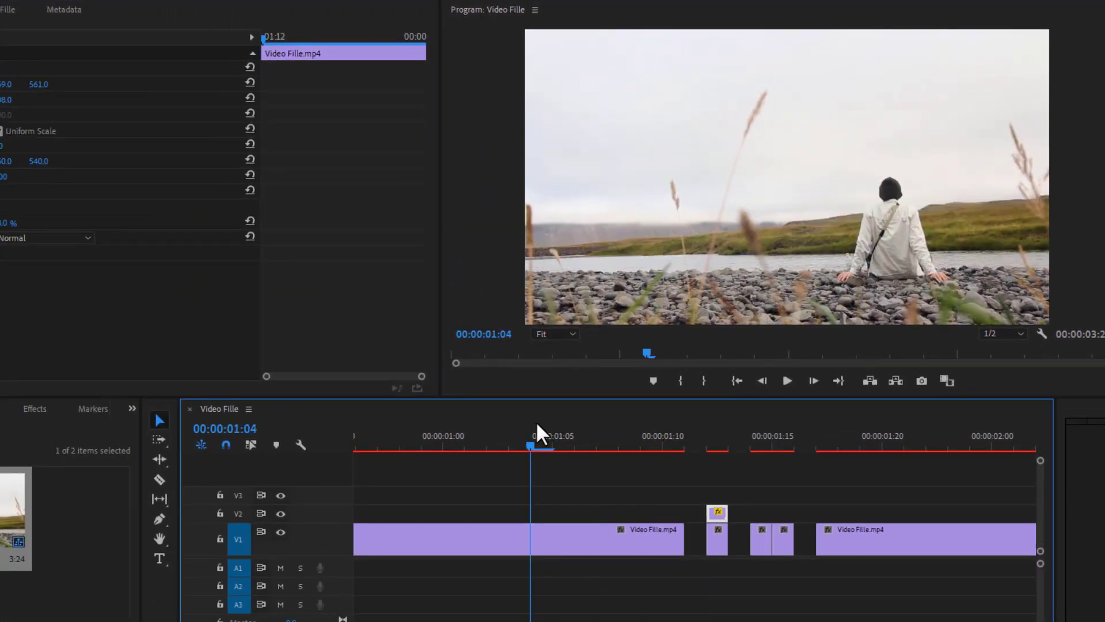
{"action": "key", "text": "space"}
{"action": "key", "text": "space"}
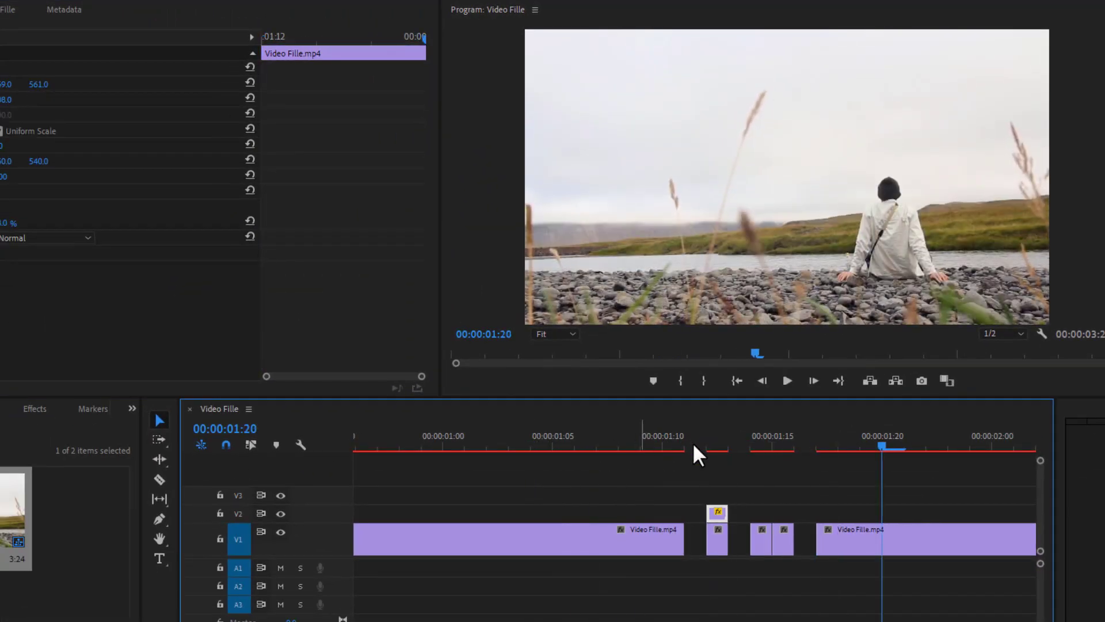
{"action": "left_click_drag", "start_coordinate": [765, 437], "coordinate": [684, 437]}
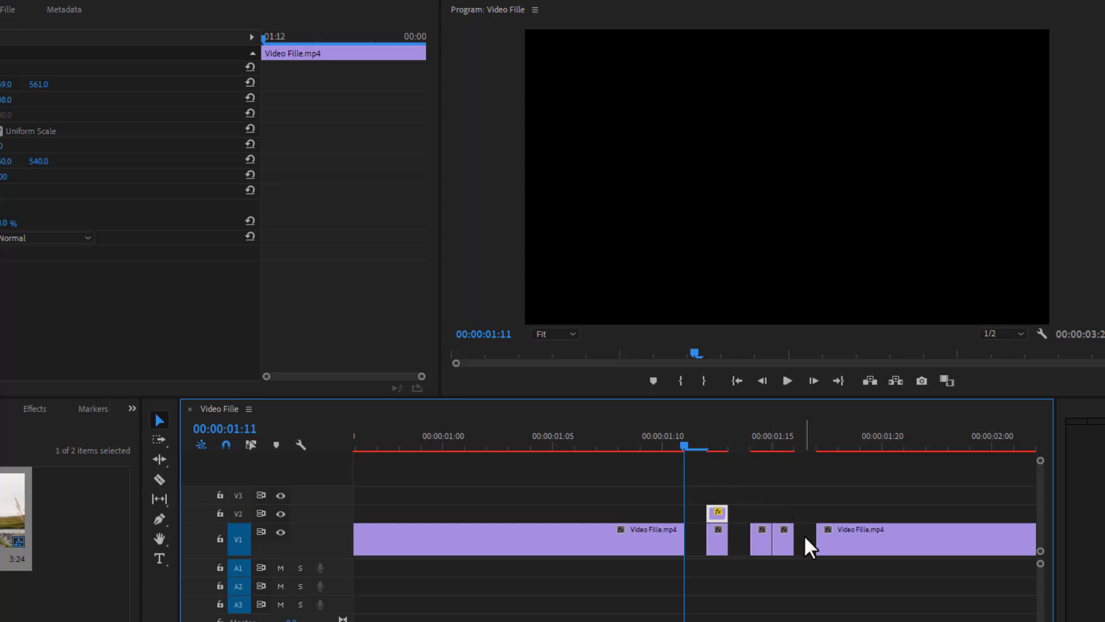
{"action": "mouse_move", "coordinate": [751, 446]}
{"action": "left_mouse_down"}
{"action": "mouse_move", "coordinate": [765, 443]}
{"action": "mouse_move", "coordinate": [754, 443]}
{"action": "left_mouse_up"}
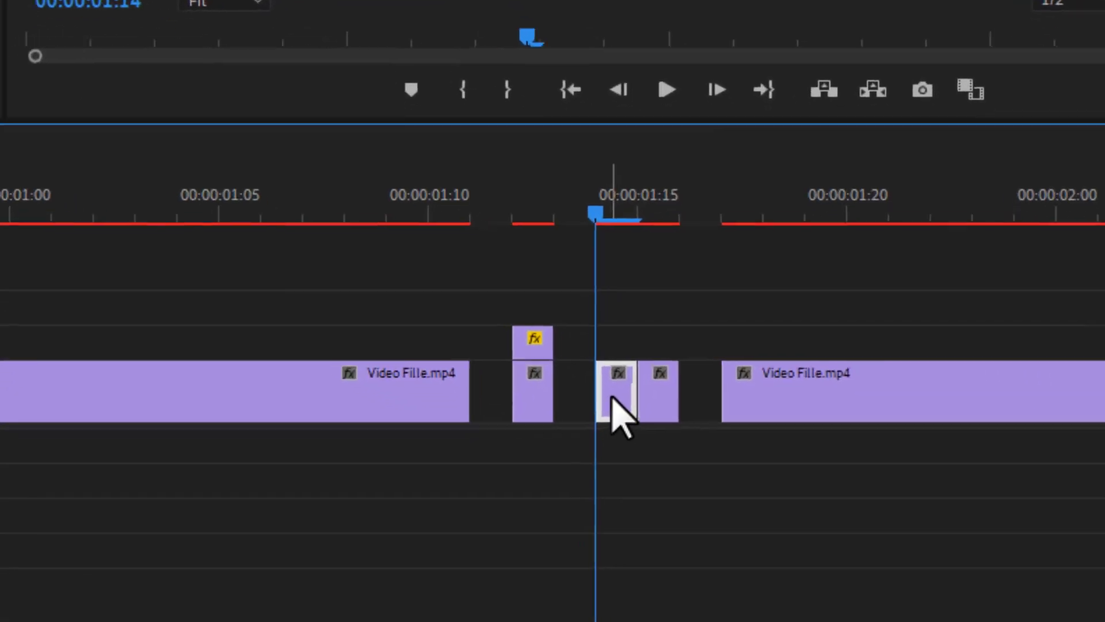
Step: Duplicate the next one-frame V1 piece at 01:14 onto V2 and select the copy
{"action": "left_click_drag", "start_coordinate": [760, 525], "coordinate": [760, 524]}
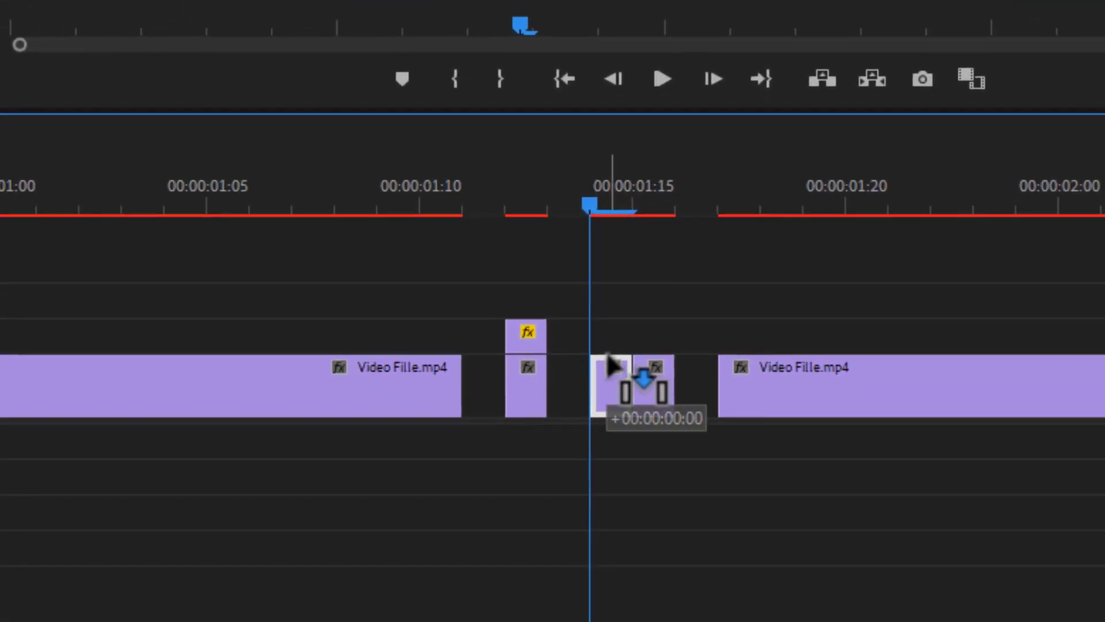
{"action": "left_click_drag", "start_coordinate": [609, 358], "coordinate": [611, 329]}
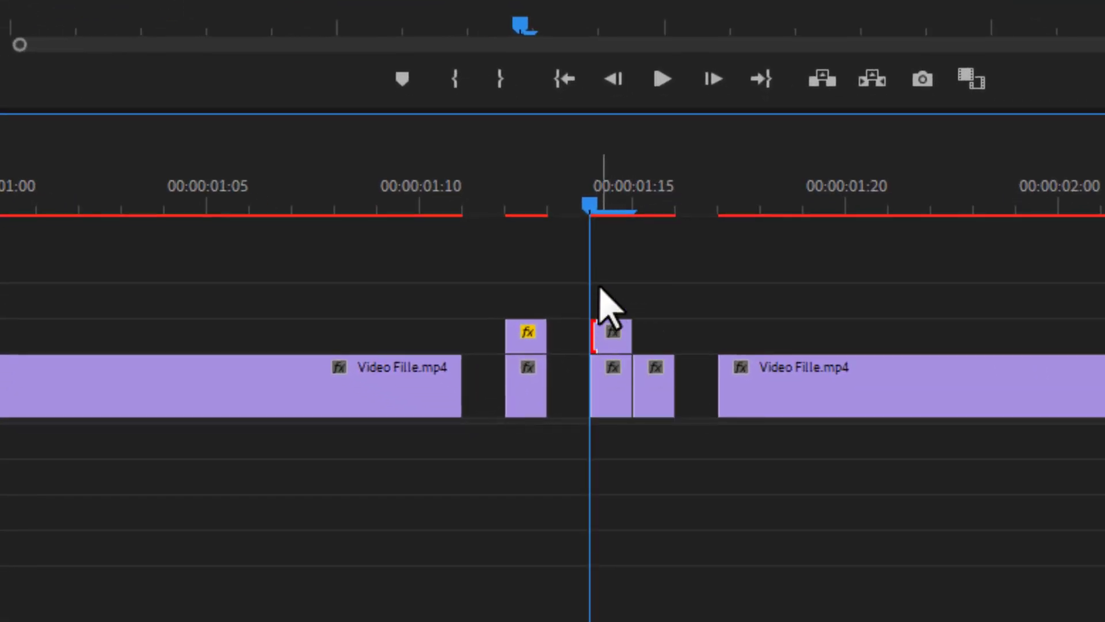
{"action": "left_click_drag", "start_coordinate": [649, 281], "coordinate": [567, 358]}
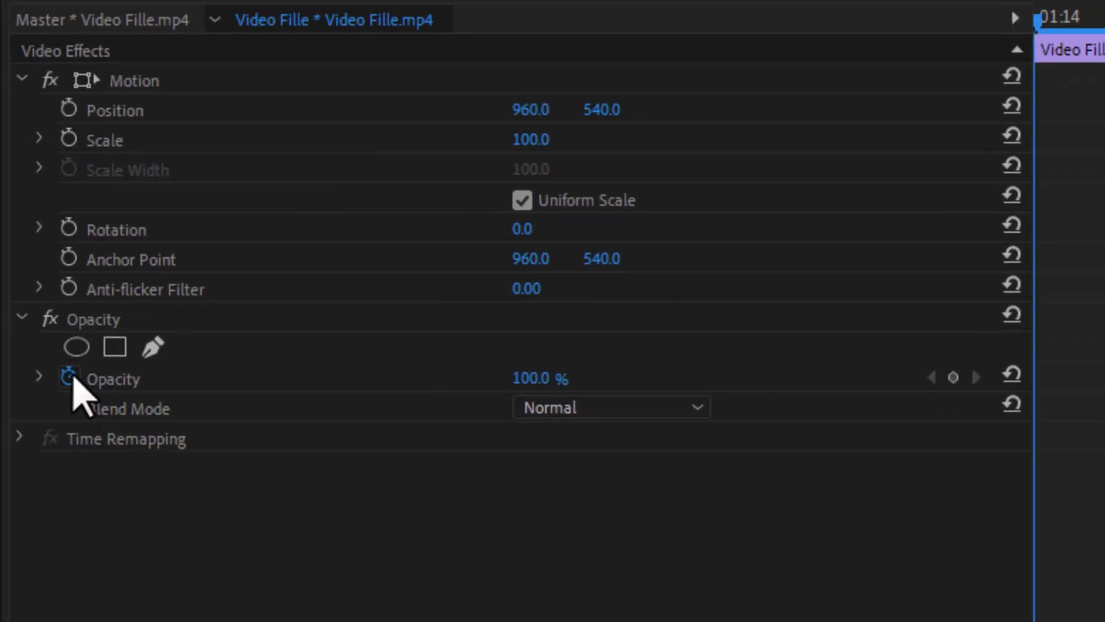
Step: Set the new copy's opacity to 50% and its scale to 102
{"action": "left_click", "coordinate": [115, 382]}
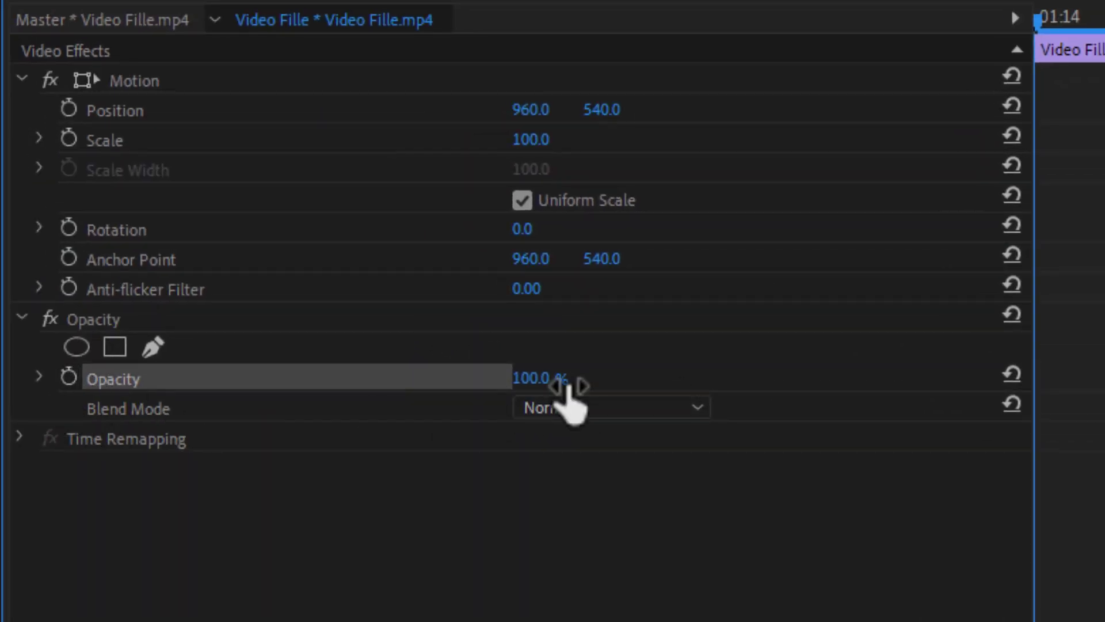
{"action": "left_click_drag", "start_coordinate": [567, 385], "coordinate": [555, 382]}
{"action": "left_click", "coordinate": [558, 378]}
{"action": "type", "text": "5"}
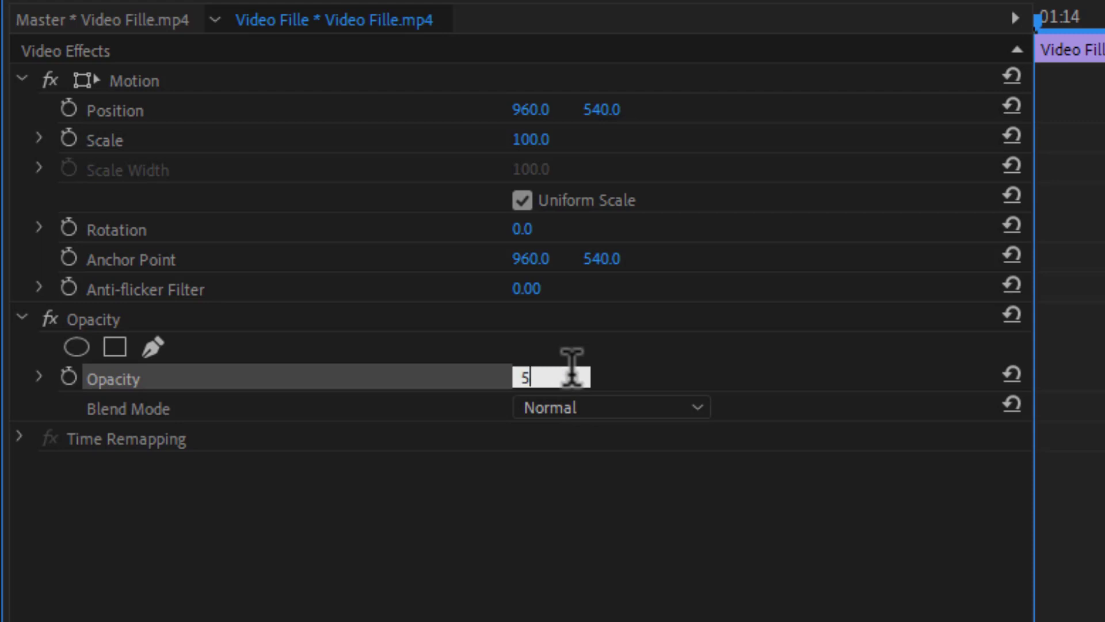
{"action": "type", "text": "0"}
{"action": "key", "text": "Return"}
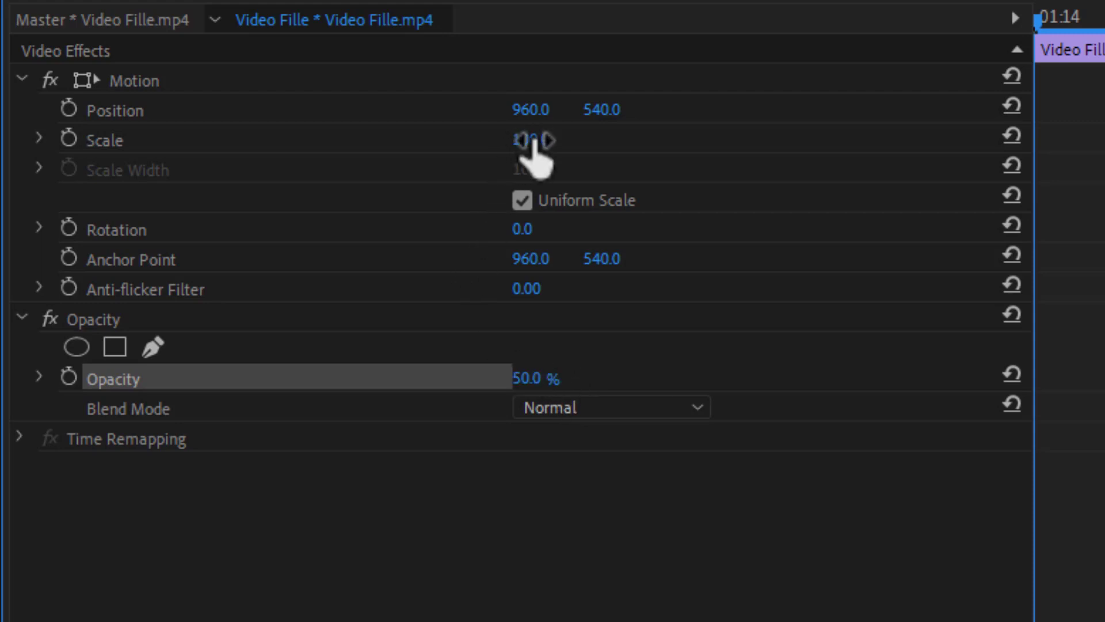
{"action": "left_click_drag", "start_coordinate": [531, 140], "coordinate": [538, 140]}
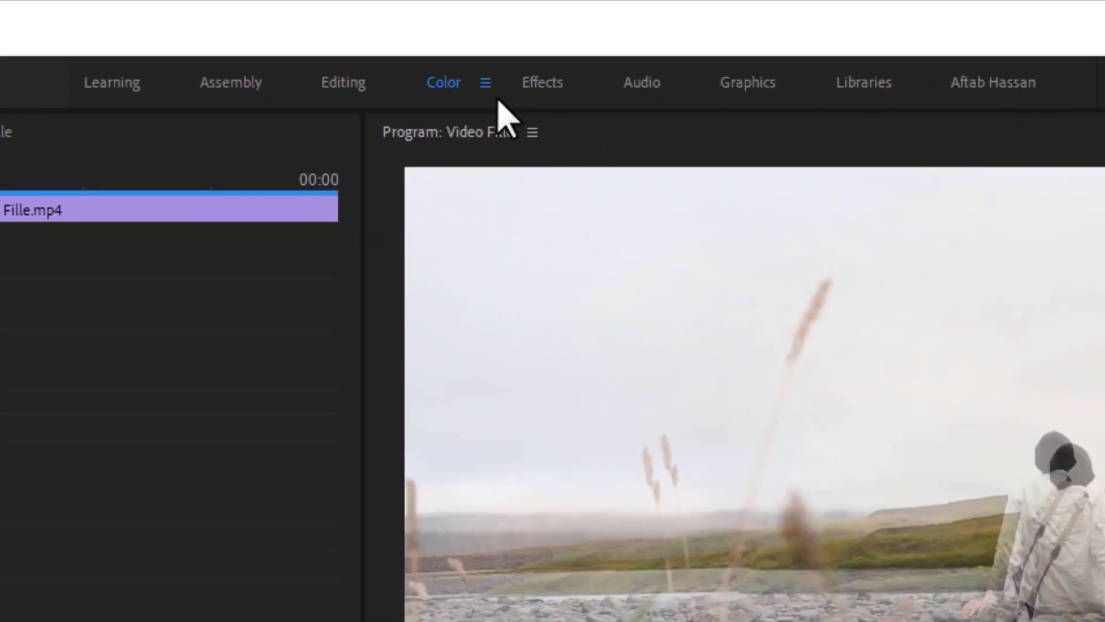
Step: In the Color workspace, set Lumetri Basic Correction Temperature 25.4 and Tint 84.9
{"action": "left_click", "coordinate": [578, 109]}
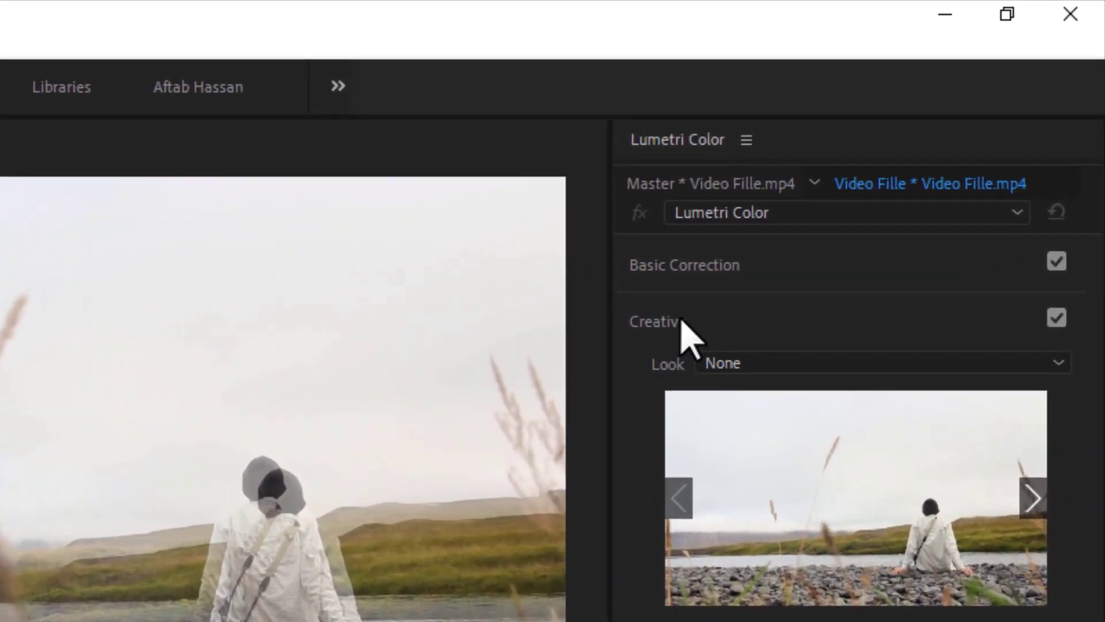
{"action": "left_click", "coordinate": [902, 152]}
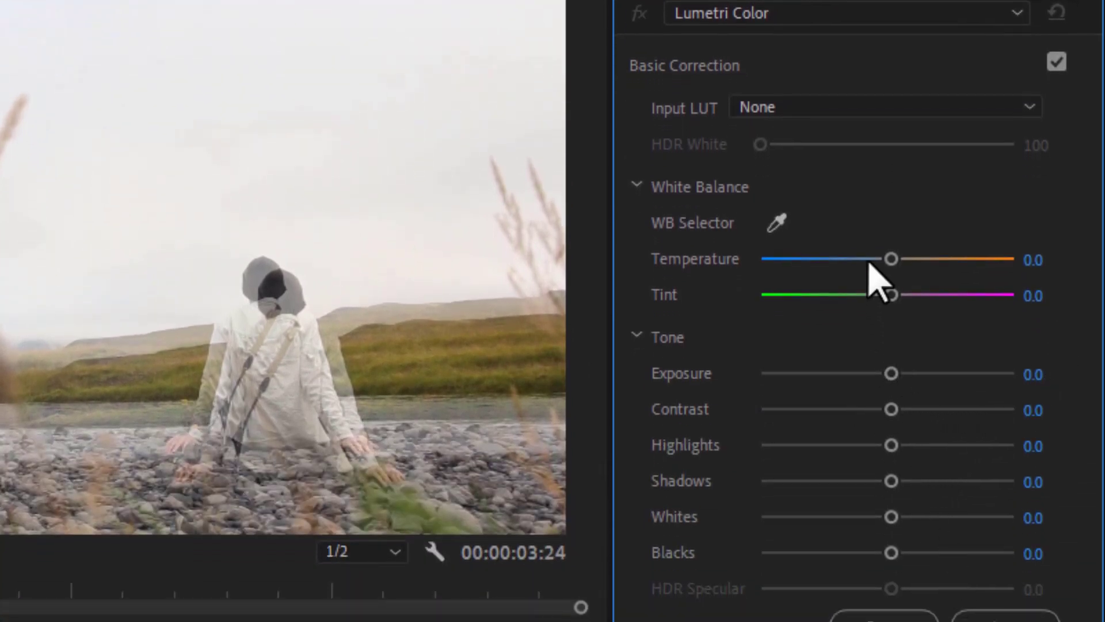
{"action": "left_click_drag", "start_coordinate": [894, 260], "coordinate": [921, 261]}
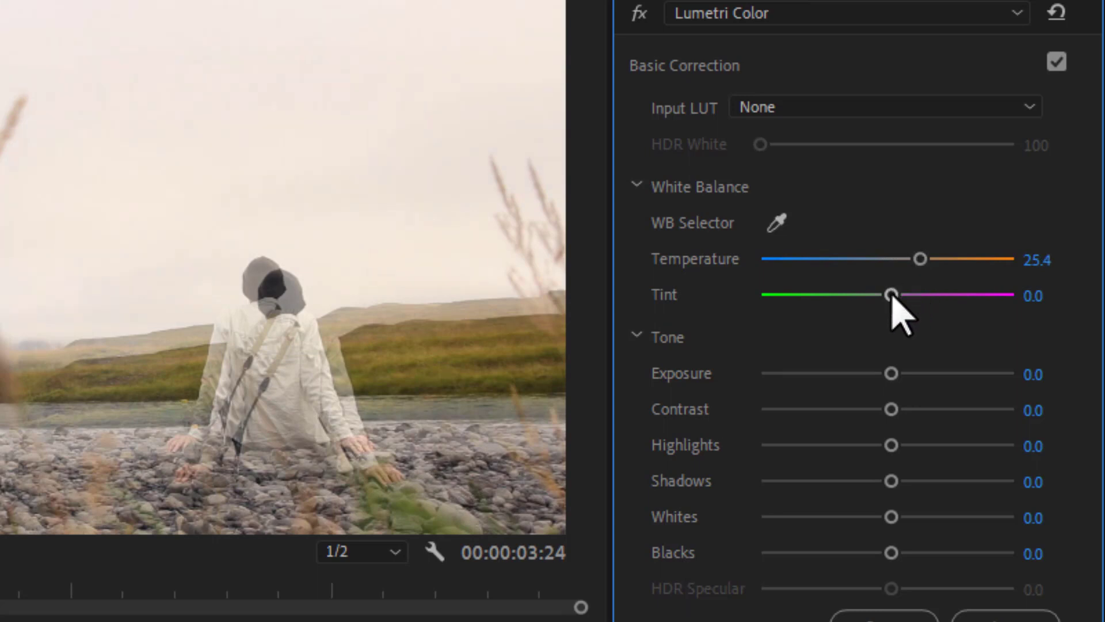
{"action": "left_click_drag", "start_coordinate": [893, 297], "coordinate": [899, 298]}
{"action": "left_click_drag", "start_coordinate": [900, 294], "coordinate": [995, 309]}
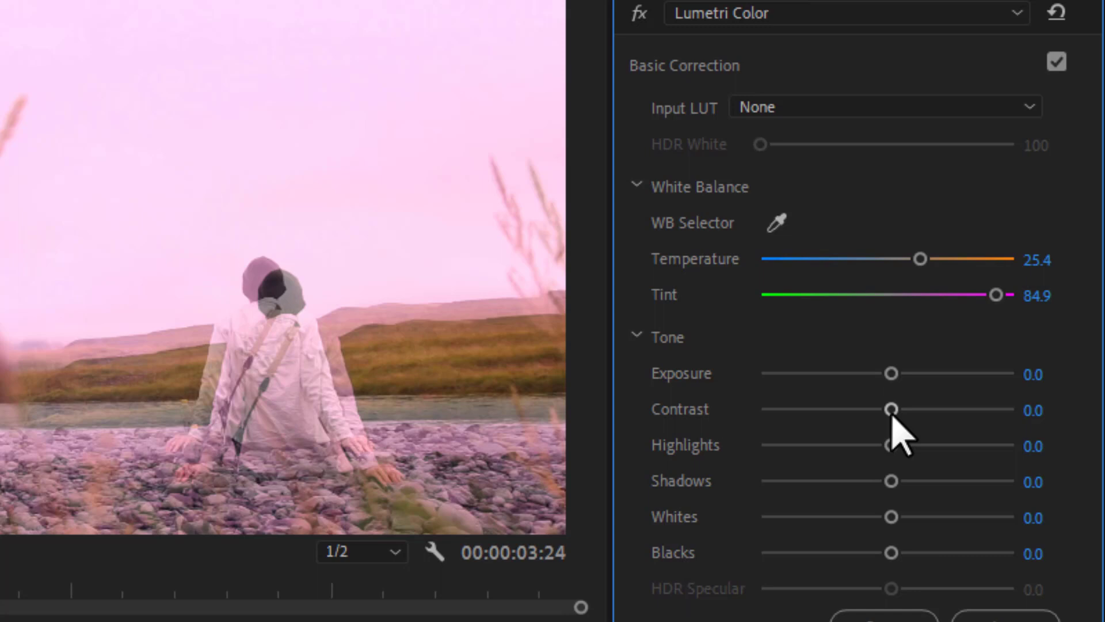
Step: Drag Lumetri Tone sliders to Contrast 40.5, Highlights -30.8, Shadows 31.9, Whites -25.4, then Temperature 17.8
{"action": "left_click_drag", "start_coordinate": [891, 416], "coordinate": [939, 416]}
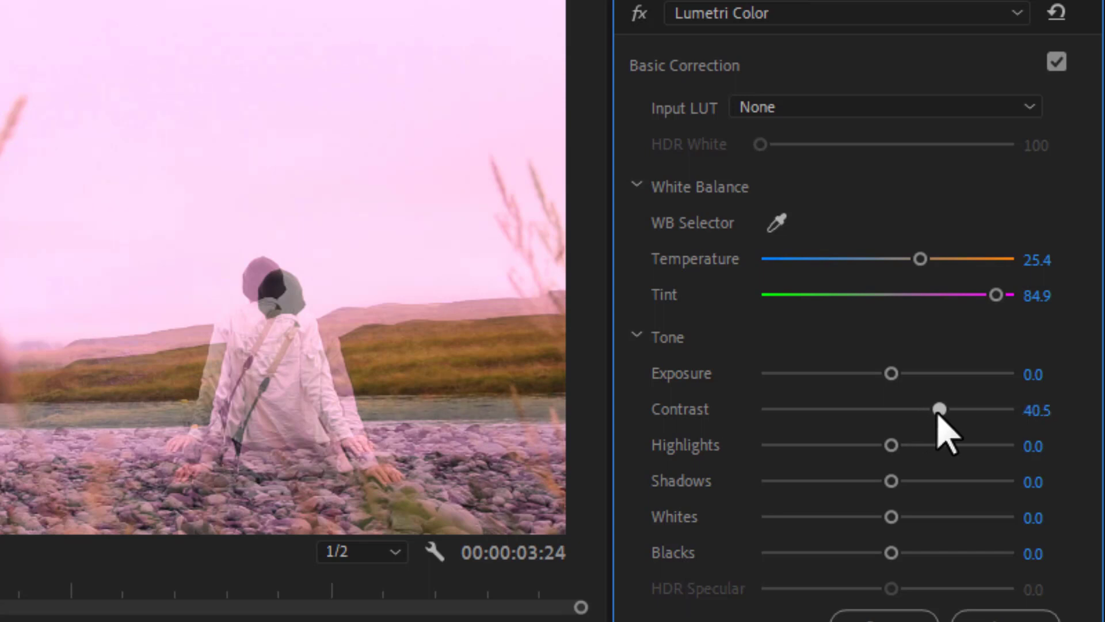
{"action": "left_click_drag", "start_coordinate": [891, 445], "coordinate": [847, 445]}
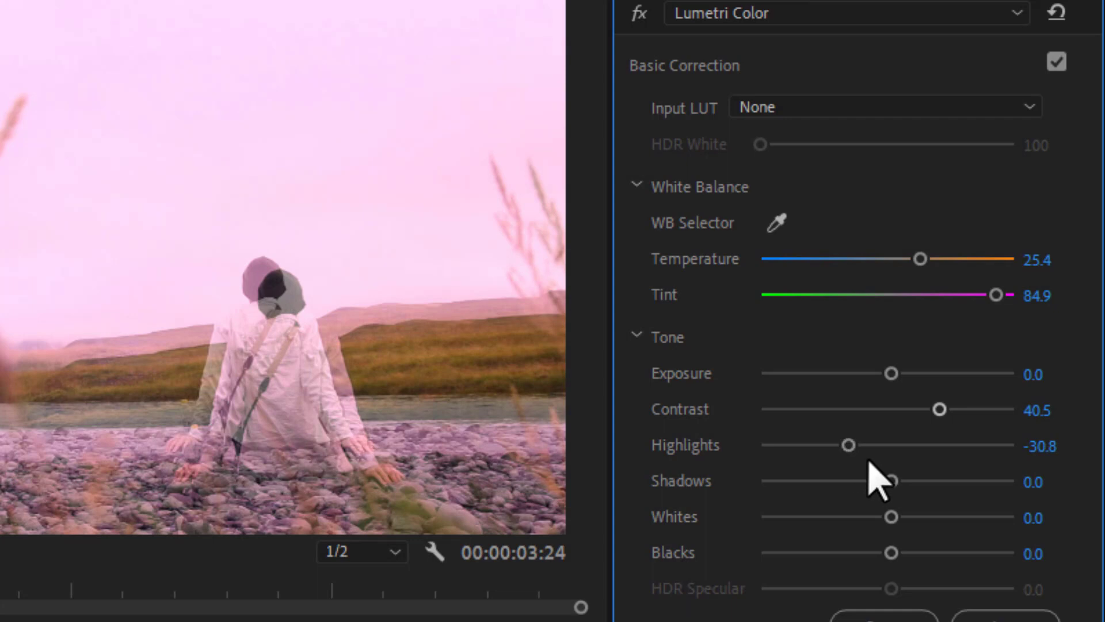
{"action": "left_click_drag", "start_coordinate": [891, 481], "coordinate": [929, 481]}
{"action": "left_click_drag", "start_coordinate": [892, 521], "coordinate": [854, 520]}
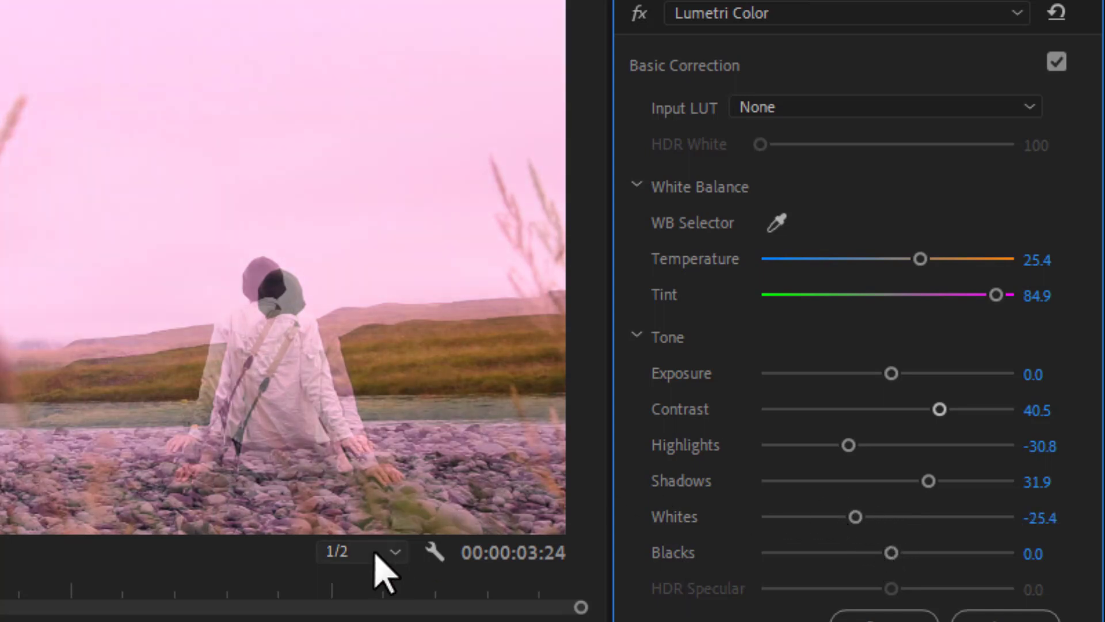
{"action": "mouse_move", "coordinate": [921, 259]}
{"action": "left_mouse_down"}
{"action": "mouse_move", "coordinate": [980, 260]}
{"action": "mouse_move", "coordinate": [894, 266]}
{"action": "mouse_move", "coordinate": [910, 266]}
{"action": "left_mouse_up"}
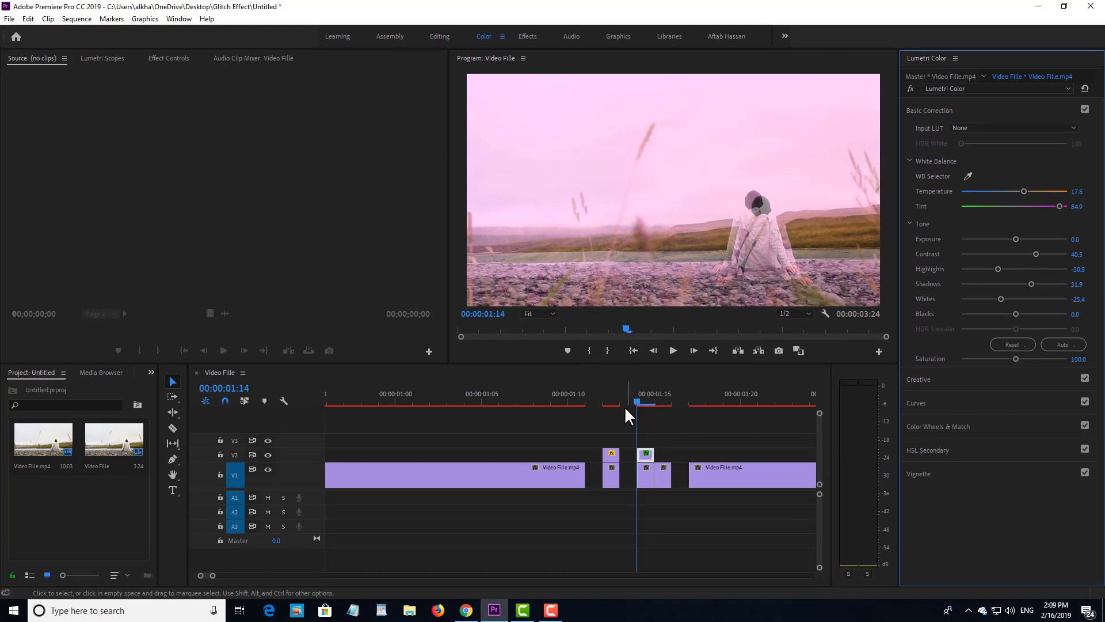
{"action": "left_click_drag", "start_coordinate": [625, 408], "coordinate": [521, 397]}
{"action": "key", "text": "space"}
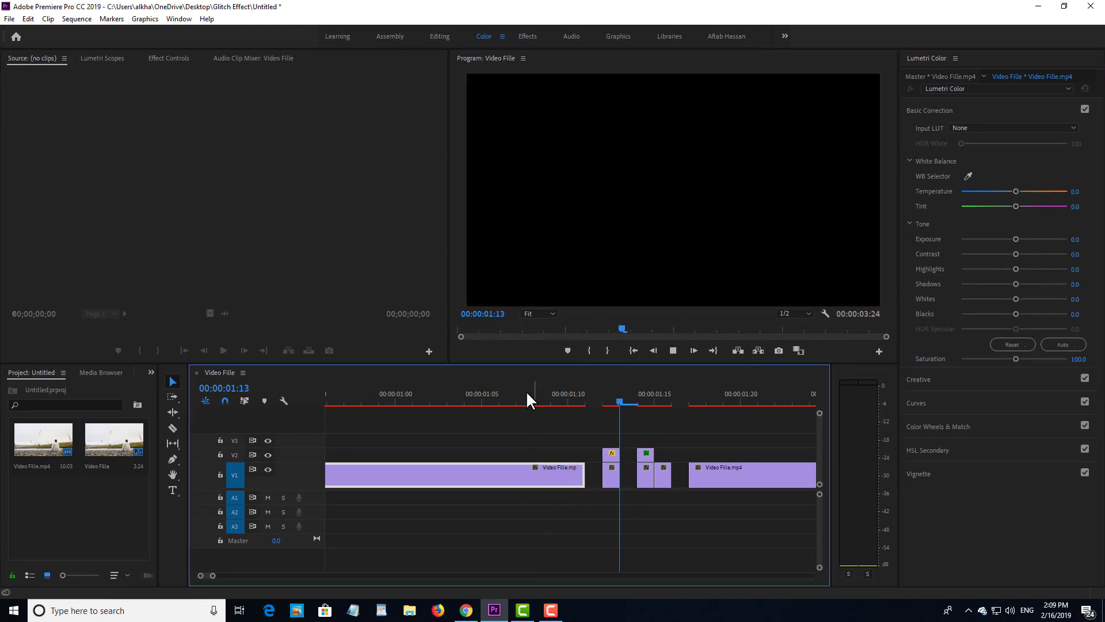
{"action": "key", "text": "space"}
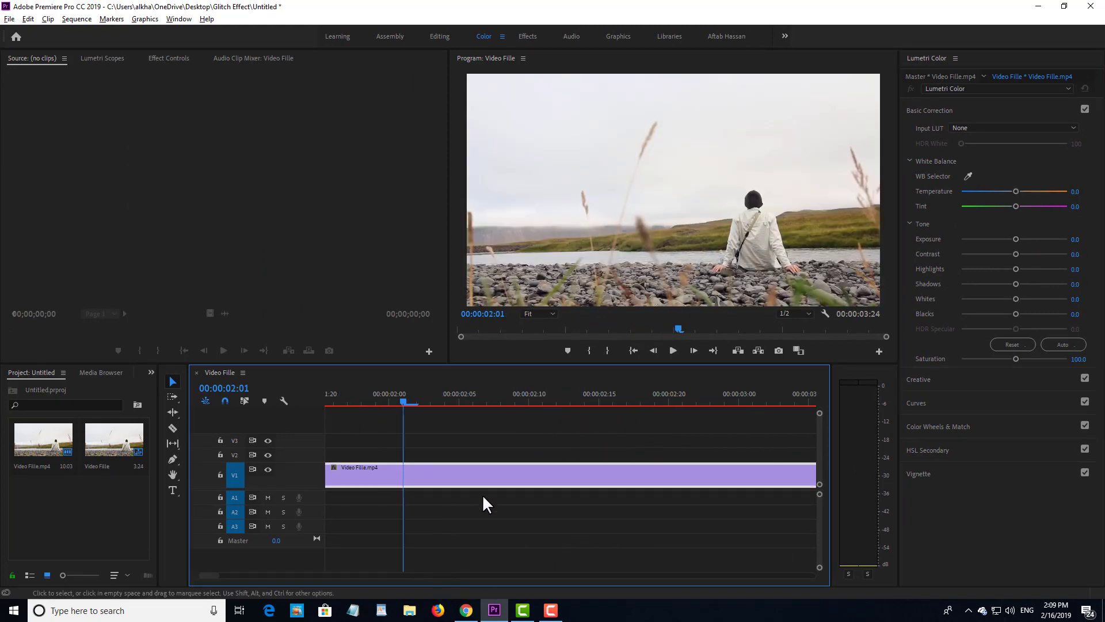
{"action": "key", "text": "minus"}
{"action": "left_click_drag", "start_coordinate": [209, 575], "coordinate": [208, 575]}
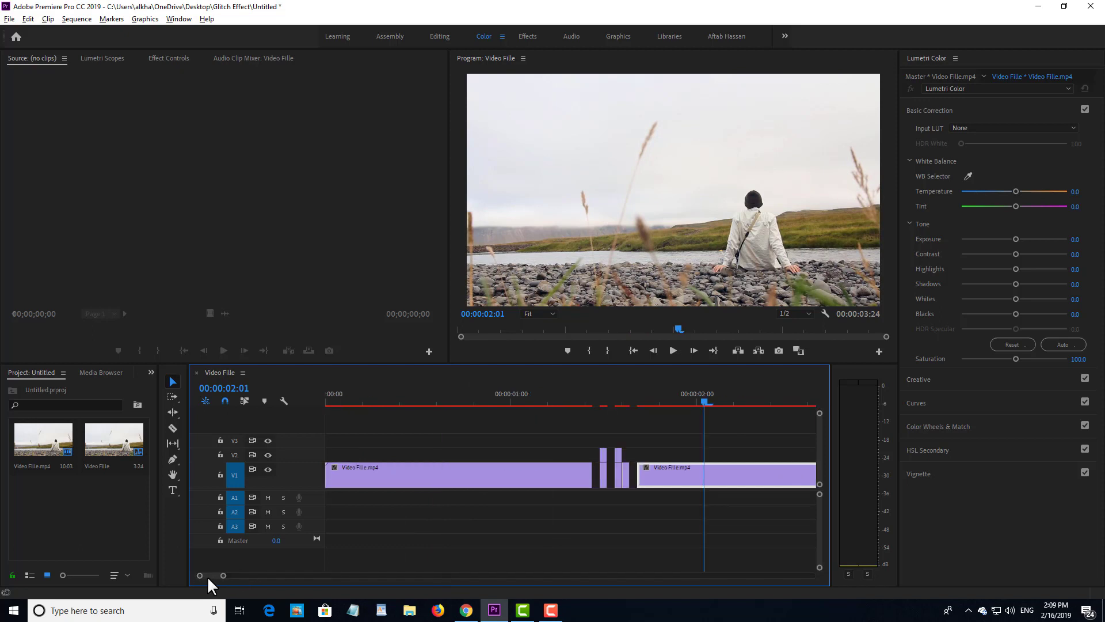
{"action": "left_click_drag", "start_coordinate": [641, 389], "coordinate": [498, 390]}
{"action": "key", "text": "space"}
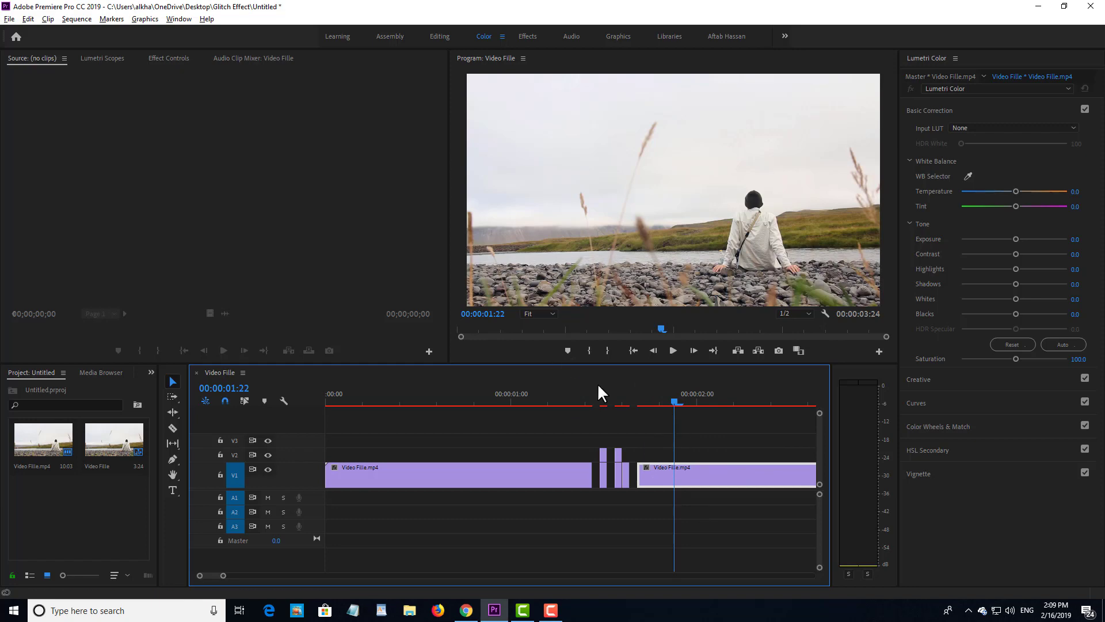
{"action": "left_click", "coordinate": [482, 407]}
{"action": "key", "text": "space"}
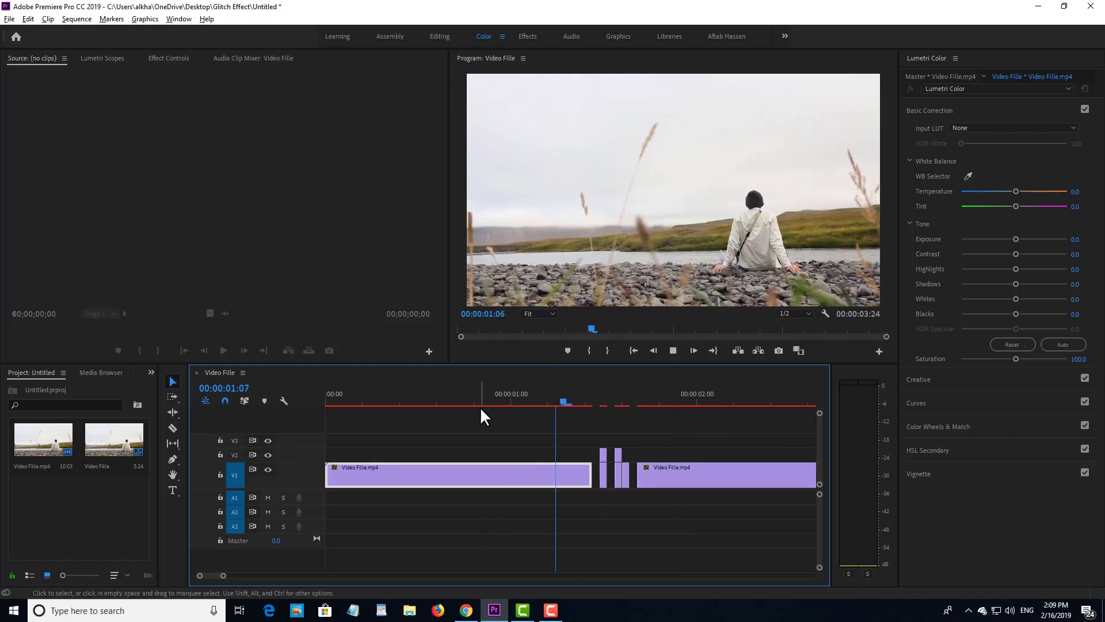
{"action": "left_click_drag", "start_coordinate": [624, 402], "coordinate": [537, 406]}
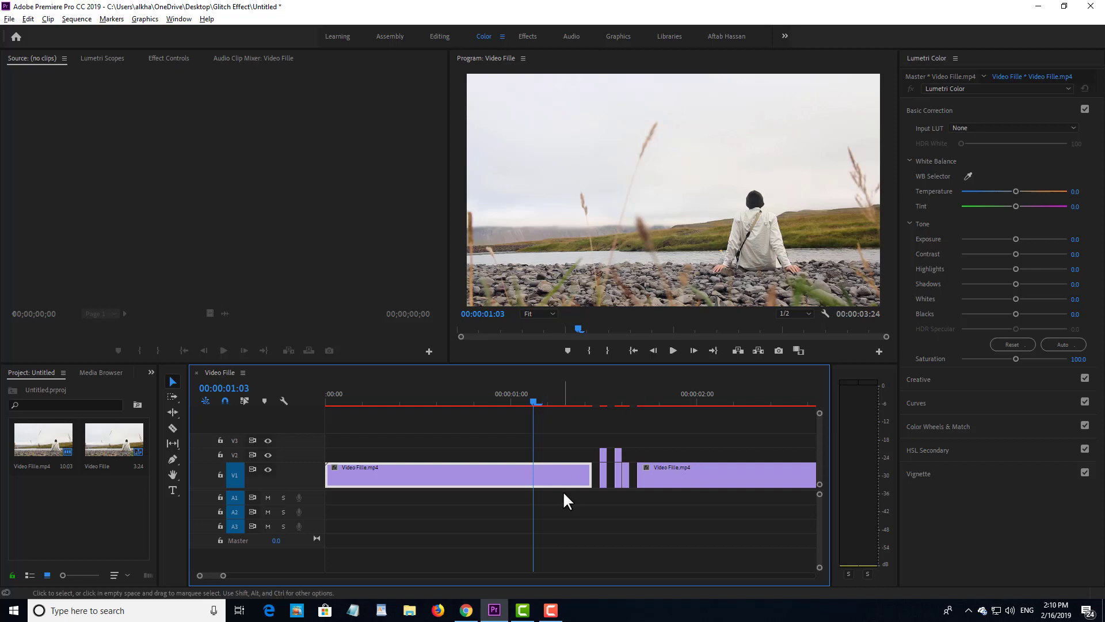
Step: Play back the edit and park the playhead at 01:15
{"action": "scroll", "coordinate": [641, 479], "scroll_direction": "up", "scroll_amount": 3}
{"action": "key", "text": "space"}
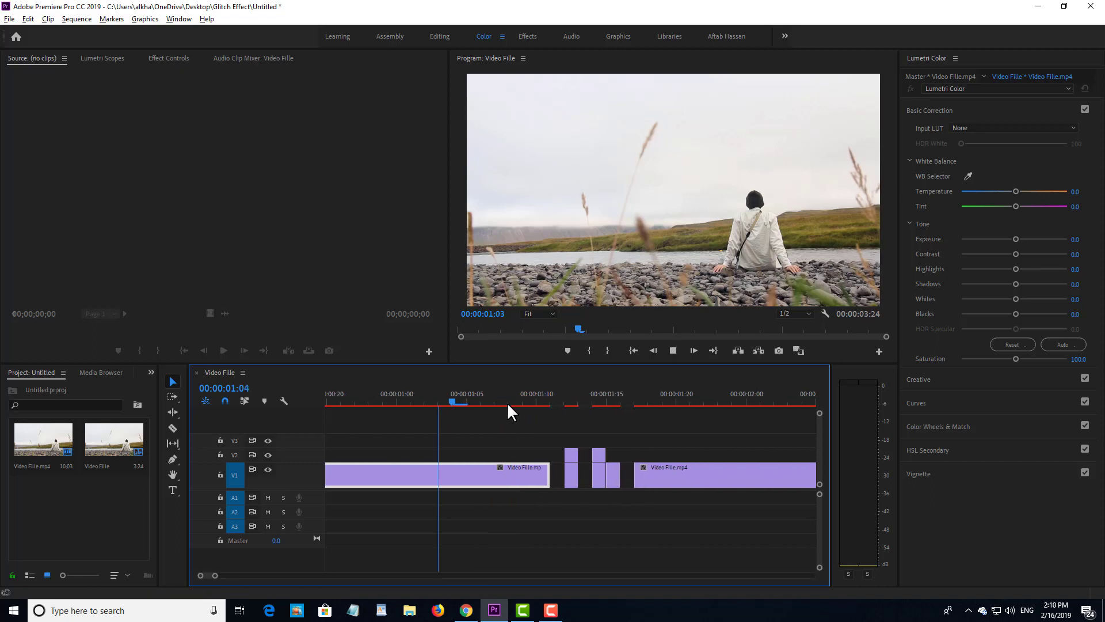
{"action": "key", "text": "space"}
{"action": "left_click_drag", "start_coordinate": [650, 400], "coordinate": [592, 401]}
Step: Alt-drag the V1 piece at 01:15 up onto V2 and select the copy
{"action": "left_click", "coordinate": [597, 425]}
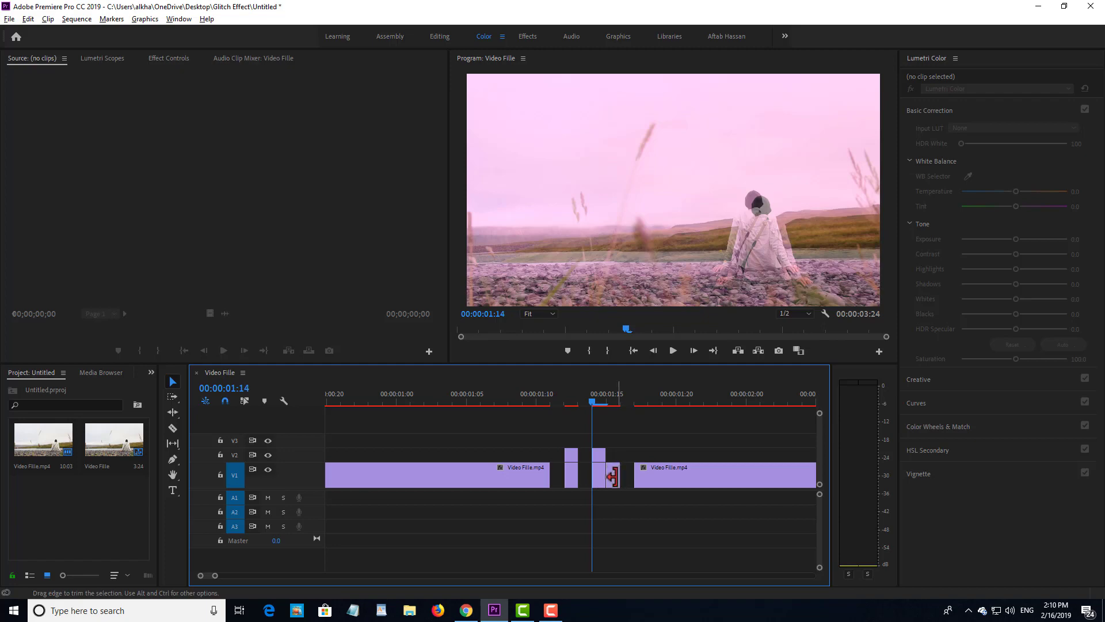
{"action": "left_click", "coordinate": [613, 469]}
{"action": "left_click", "coordinate": [606, 400]}
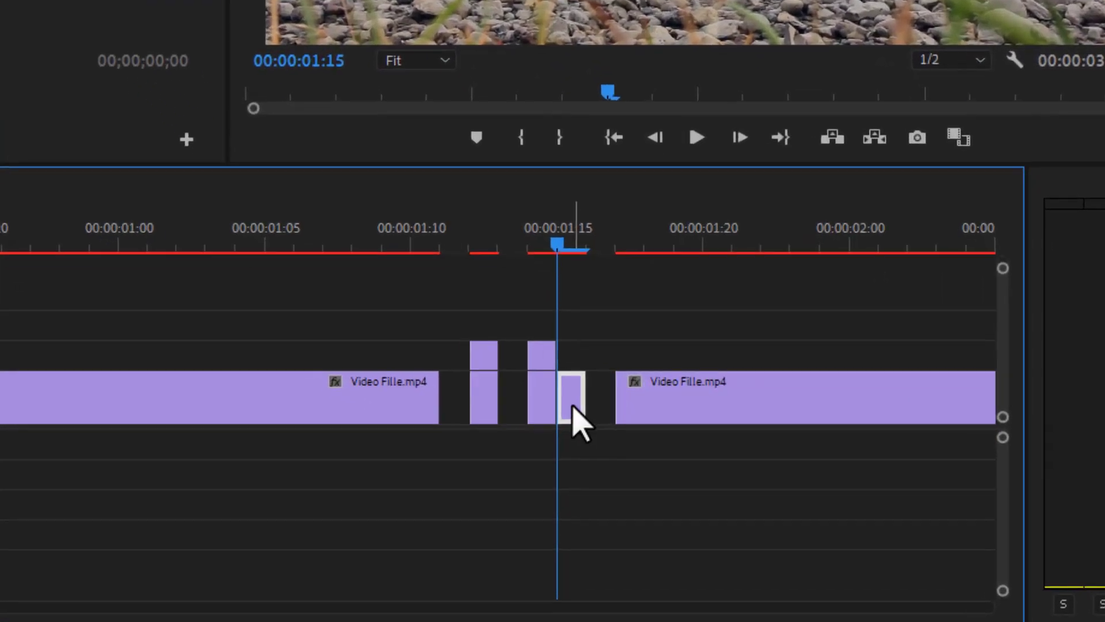
{"action": "left_click_drag", "start_coordinate": [573, 397], "coordinate": [576, 352]}
{"action": "left_click", "coordinate": [570, 354]}
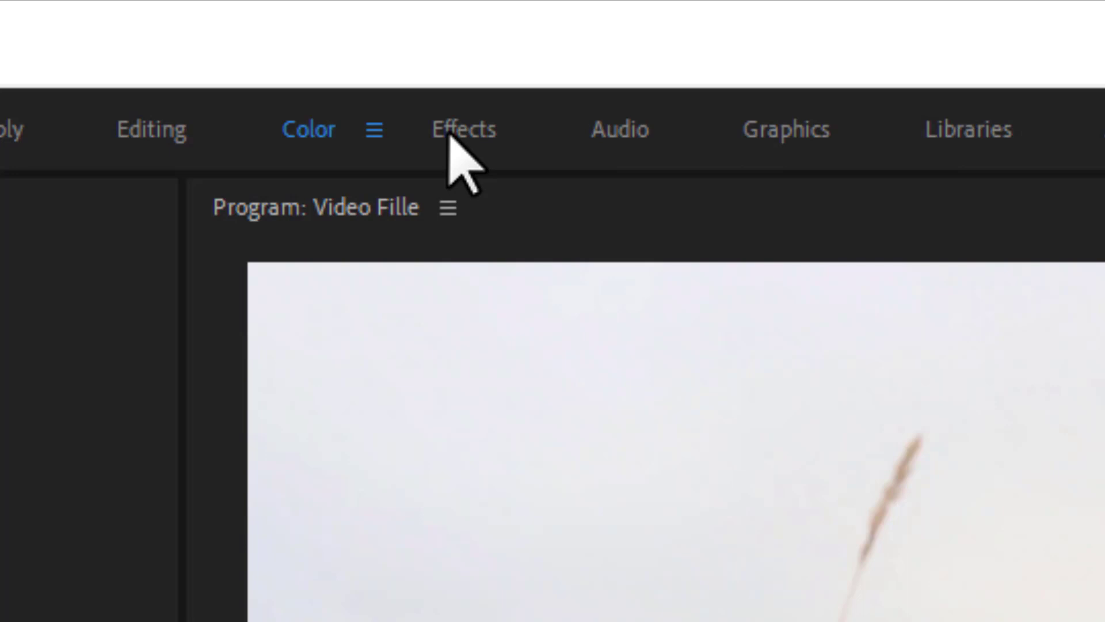
Step: Save the project, search 'arithm', and drop Channel > Arithmetic onto the V2 copy
{"action": "left_click", "coordinate": [451, 136]}
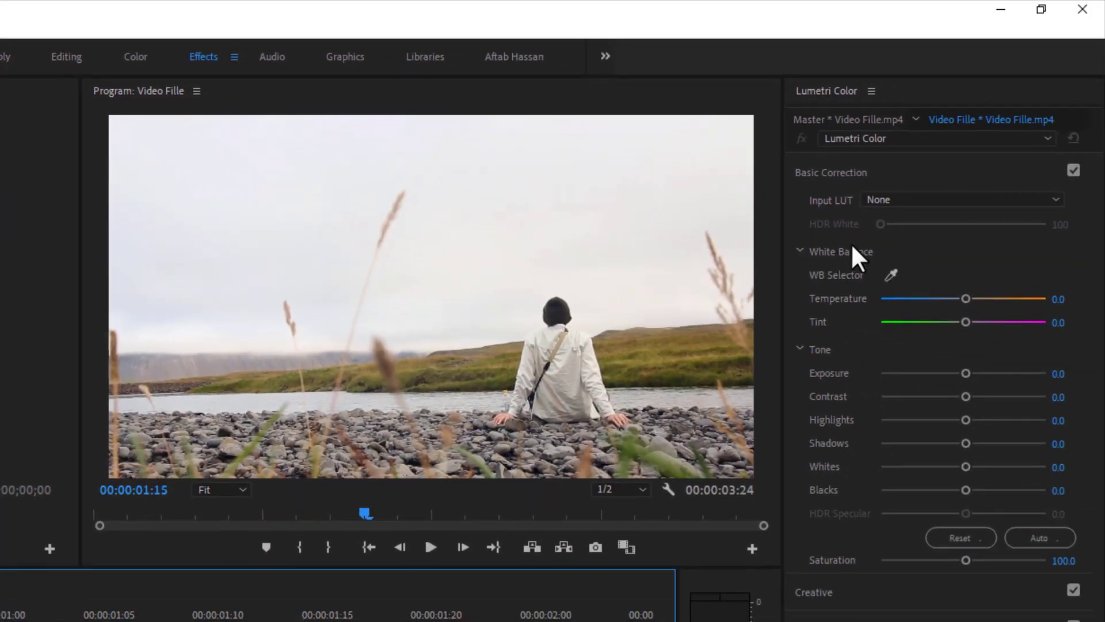
{"action": "key", "text": "ctrl+s"}
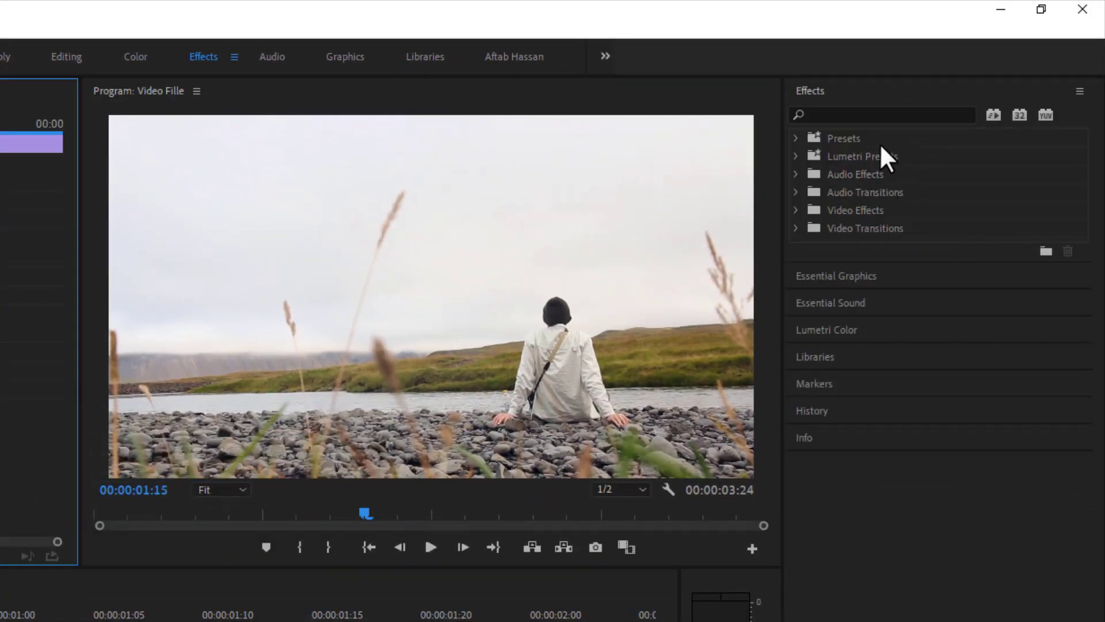
{"action": "left_click", "coordinate": [847, 114]}
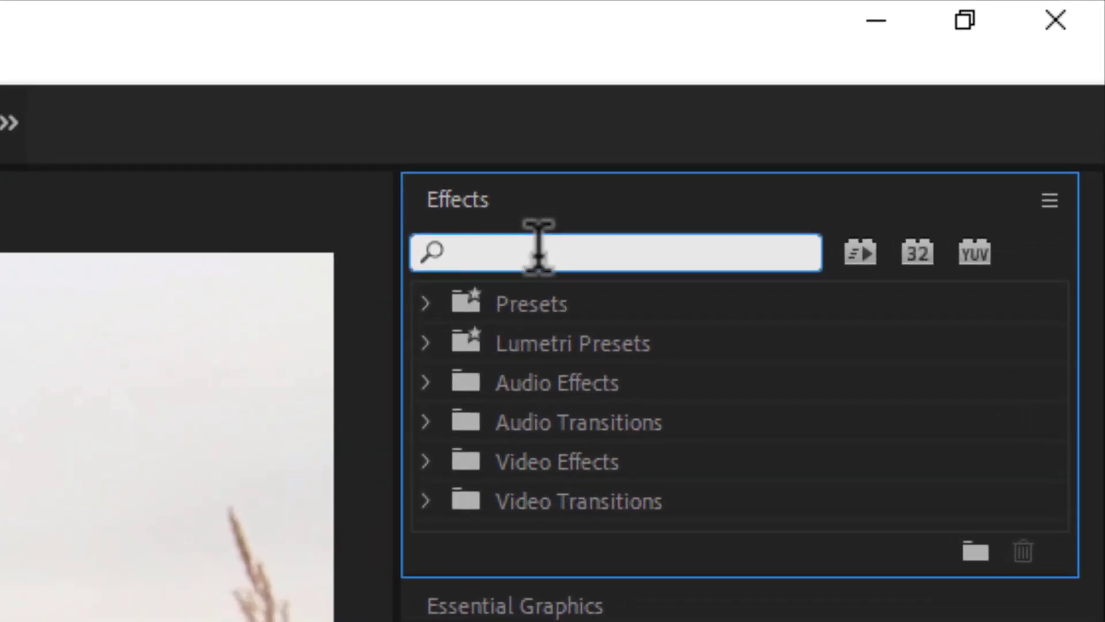
{"action": "type", "text": "a"}
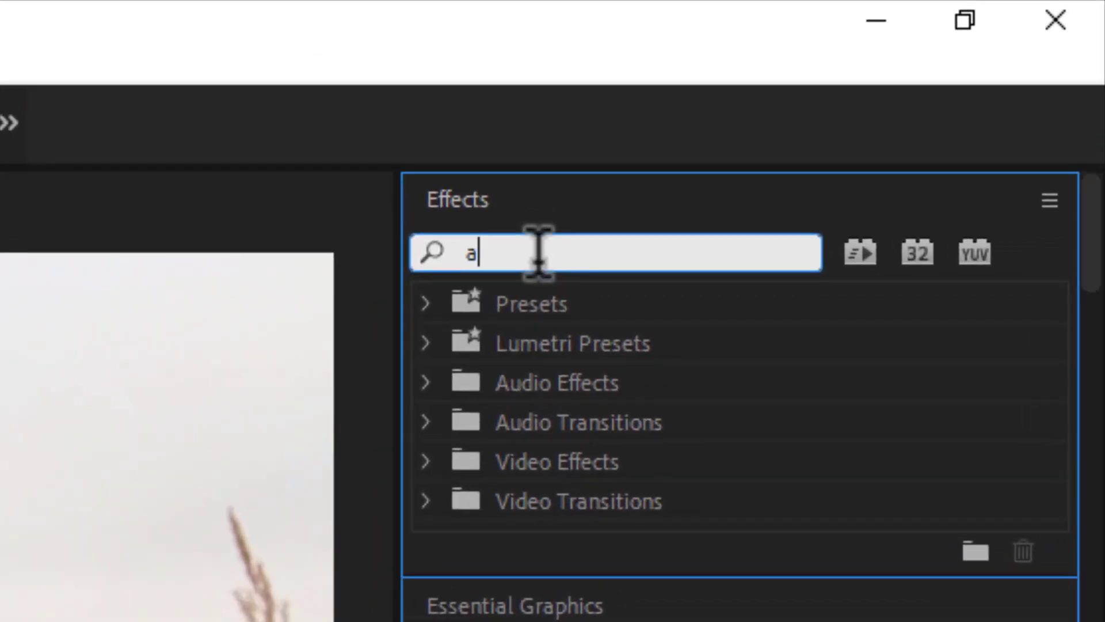
{"action": "type", "text": "rithm"}
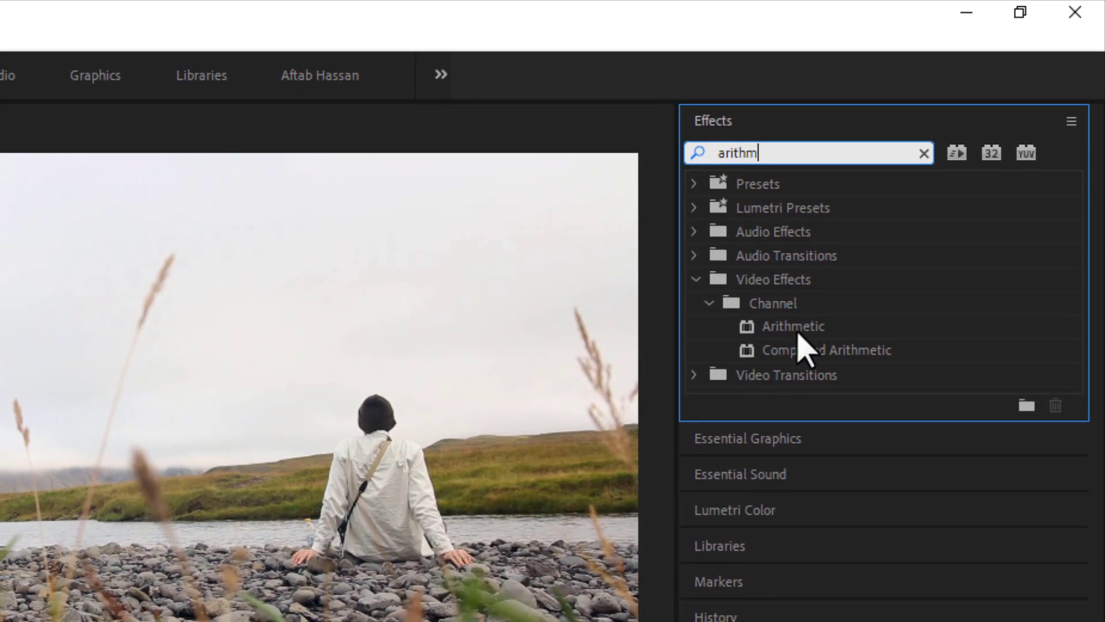
{"action": "left_click_drag", "start_coordinate": [794, 326], "coordinate": [121, 621]}
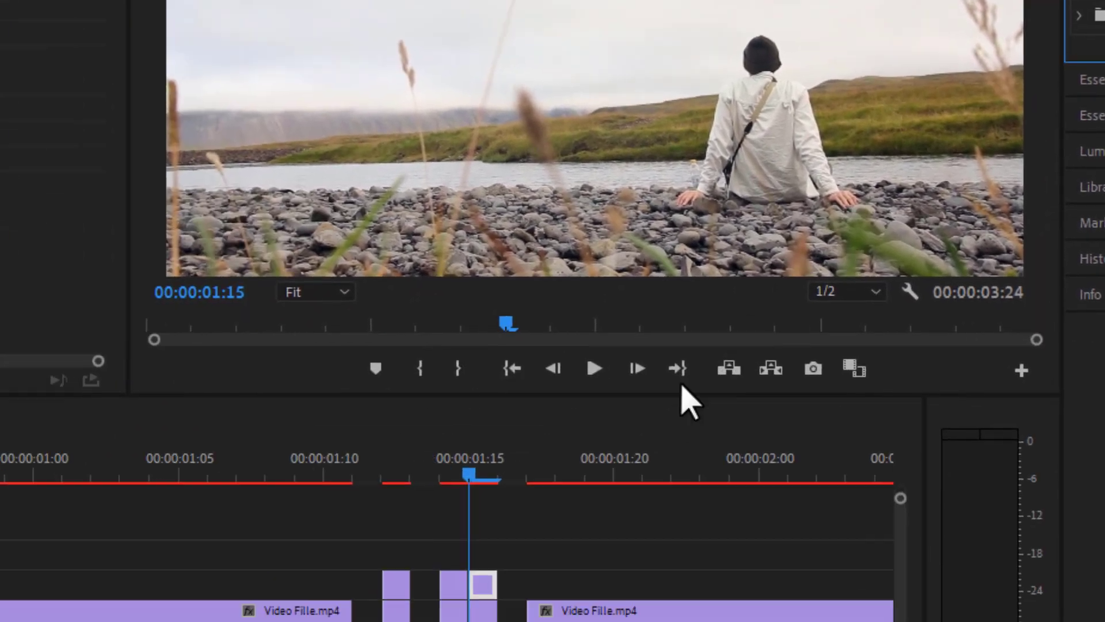
{"action": "mouse_move", "coordinate": [645, 438]}
{"action": "left_mouse_down"}
{"action": "mouse_move", "coordinate": [622, 456]}
{"action": "mouse_move", "coordinate": [612, 436]}
{"action": "mouse_move", "coordinate": [627, 426]}
{"action": "left_mouse_up"}
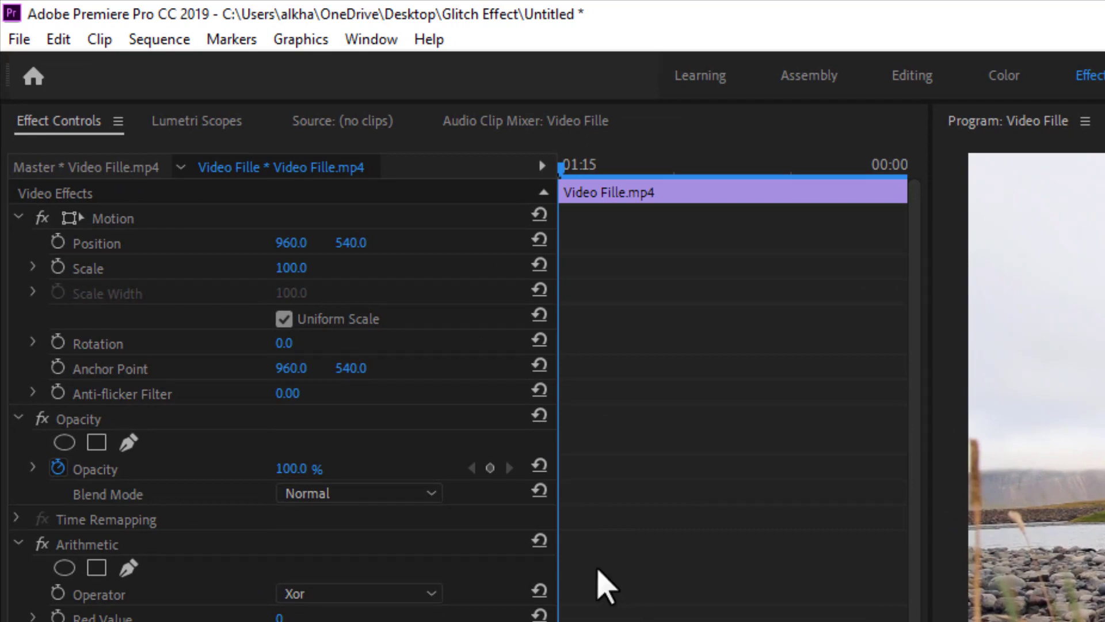
Step: Set Arithmetic Operator to Max, Red 255, Green 0, Blue 0, and blend mode Linear Dodge (Add)
{"action": "scroll", "coordinate": [481, 576], "scroll_direction": "down", "scroll_amount": 1}
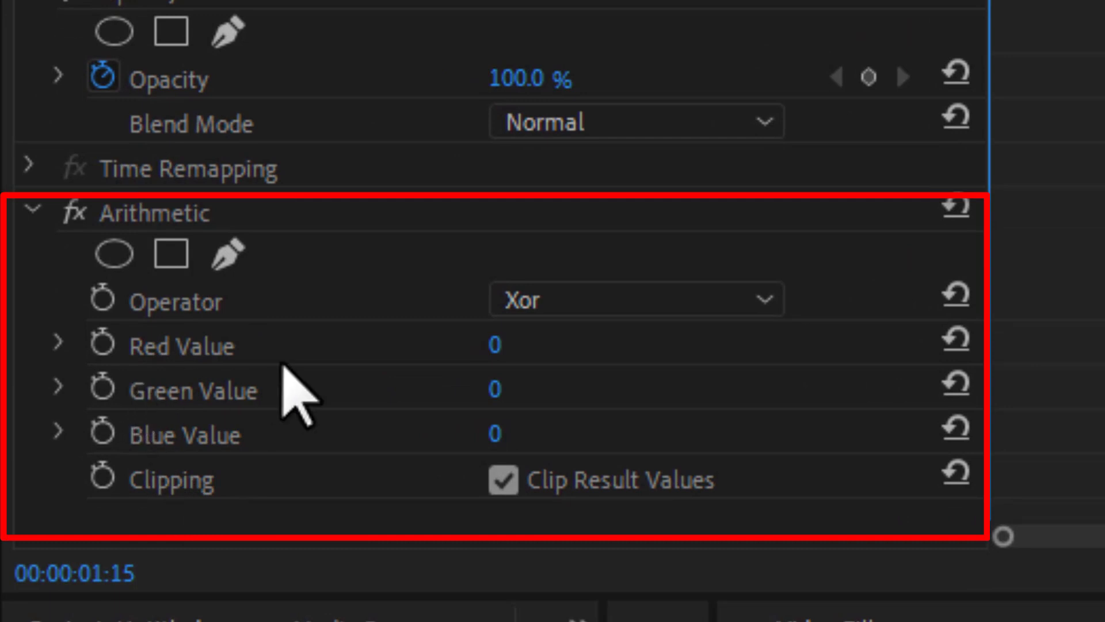
{"action": "left_click", "coordinate": [531, 309]}
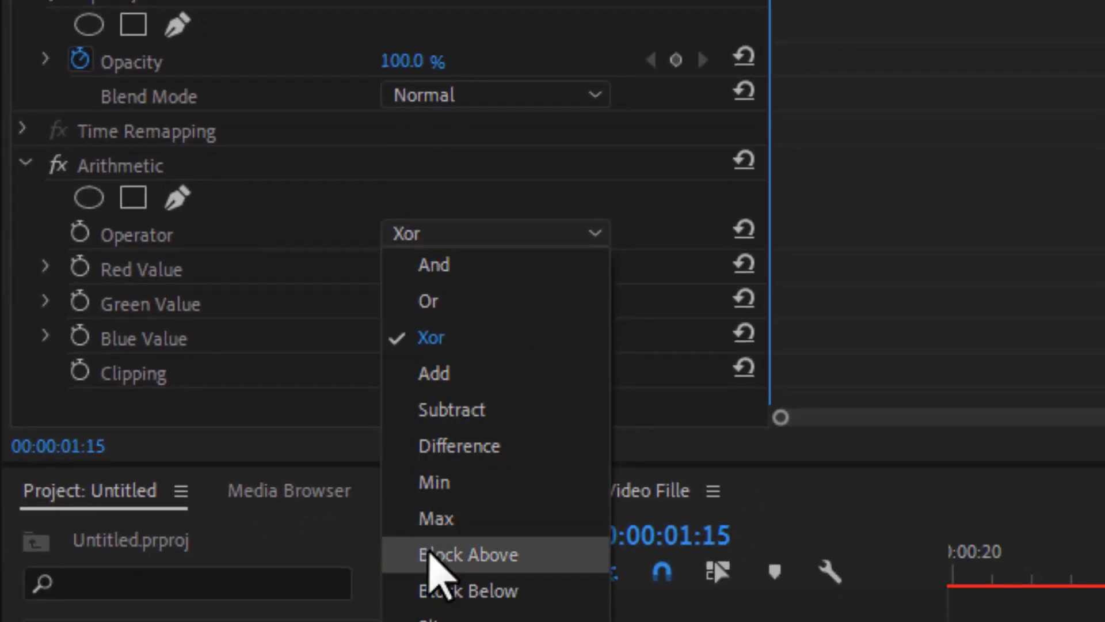
{"action": "left_click", "coordinate": [436, 519]}
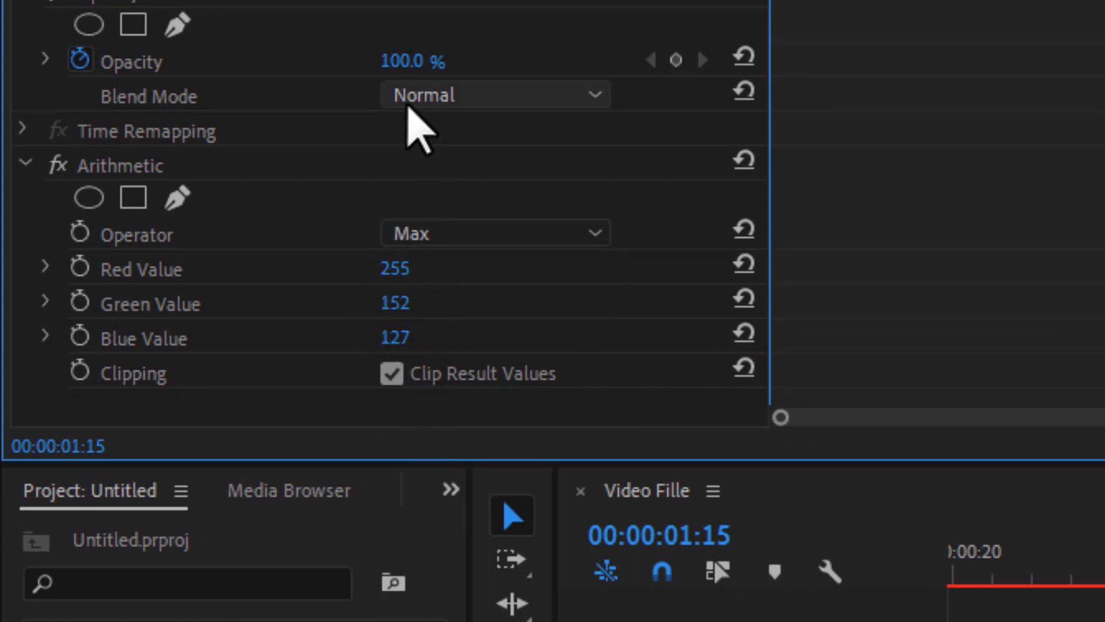
{"action": "left_click", "coordinate": [743, 333]}
{"action": "left_click", "coordinate": [743, 298]}
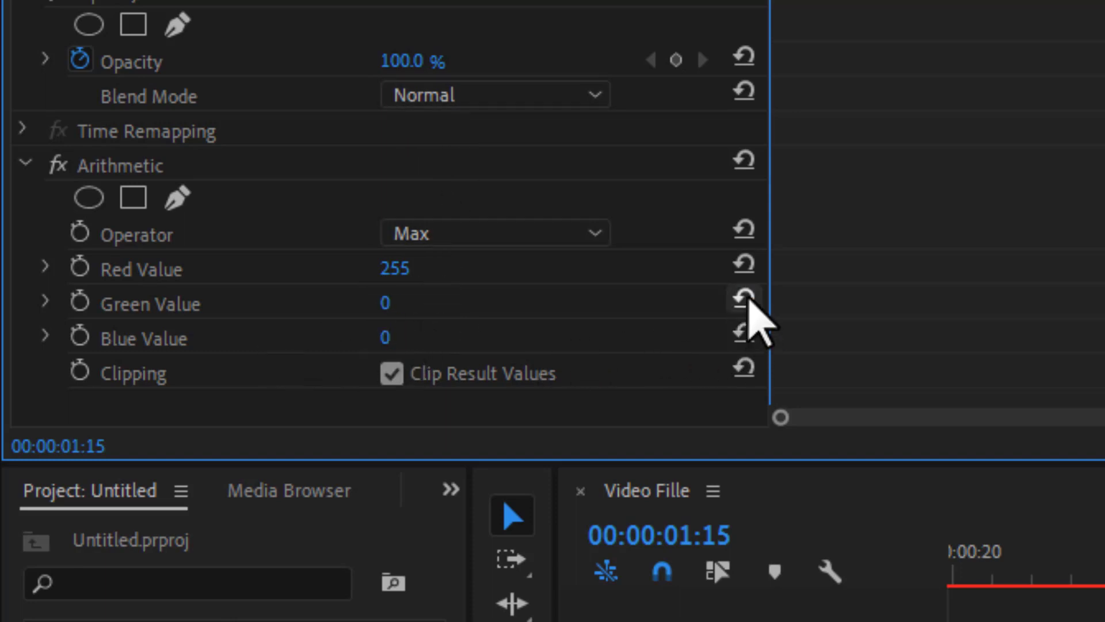
{"action": "left_click", "coordinate": [428, 102]}
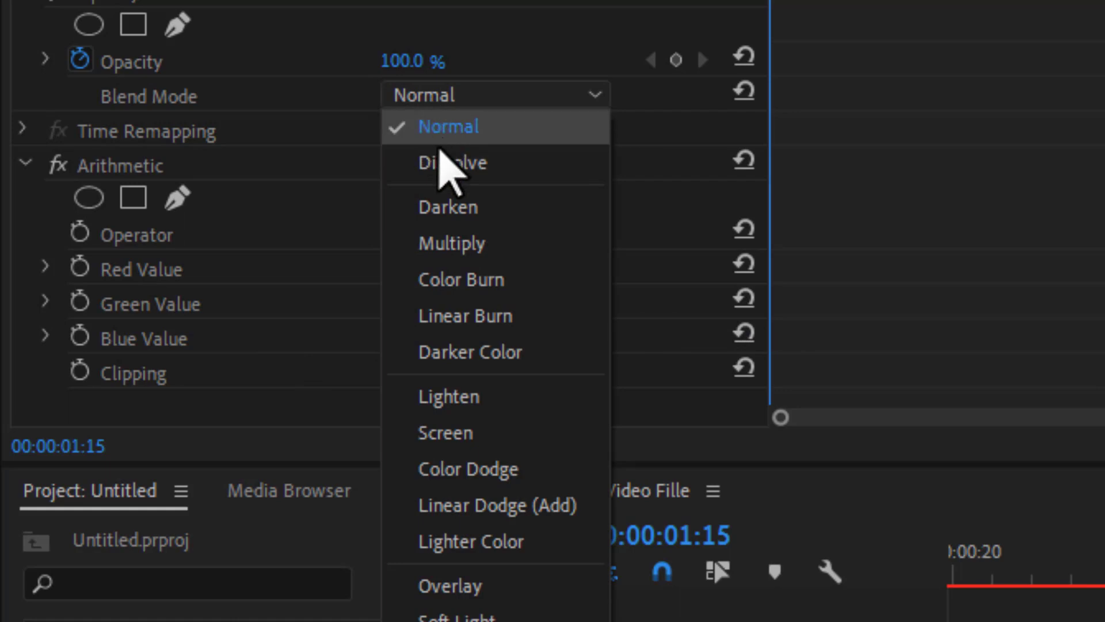
{"action": "left_click", "coordinate": [461, 506]}
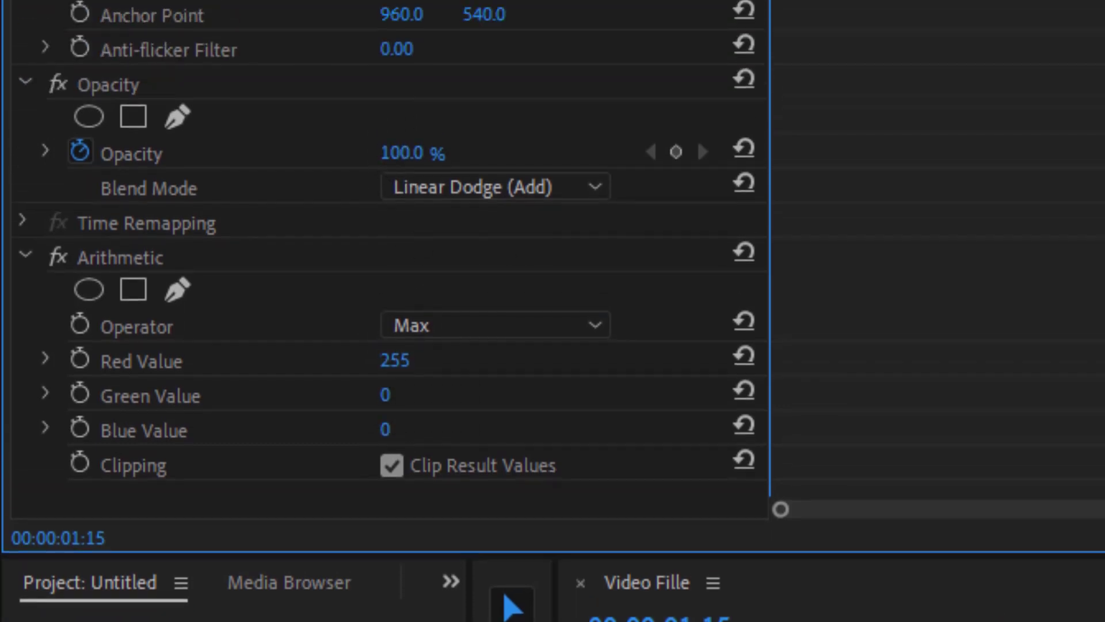
Step: Offset the first red duplicate to position 980, 508 at scale 106 and preview the glitch
{"action": "left_click_drag", "start_coordinate": [398, 164], "coordinate": [428, 165]}
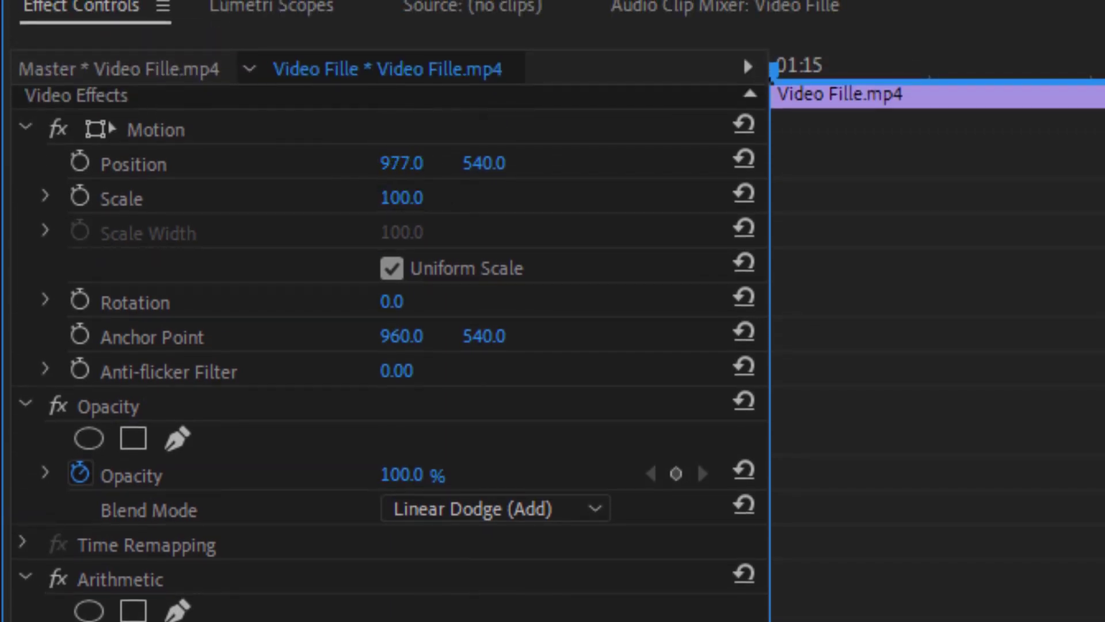
{"action": "left_click_drag", "start_coordinate": [431, 164], "coordinate": [500, 167]}
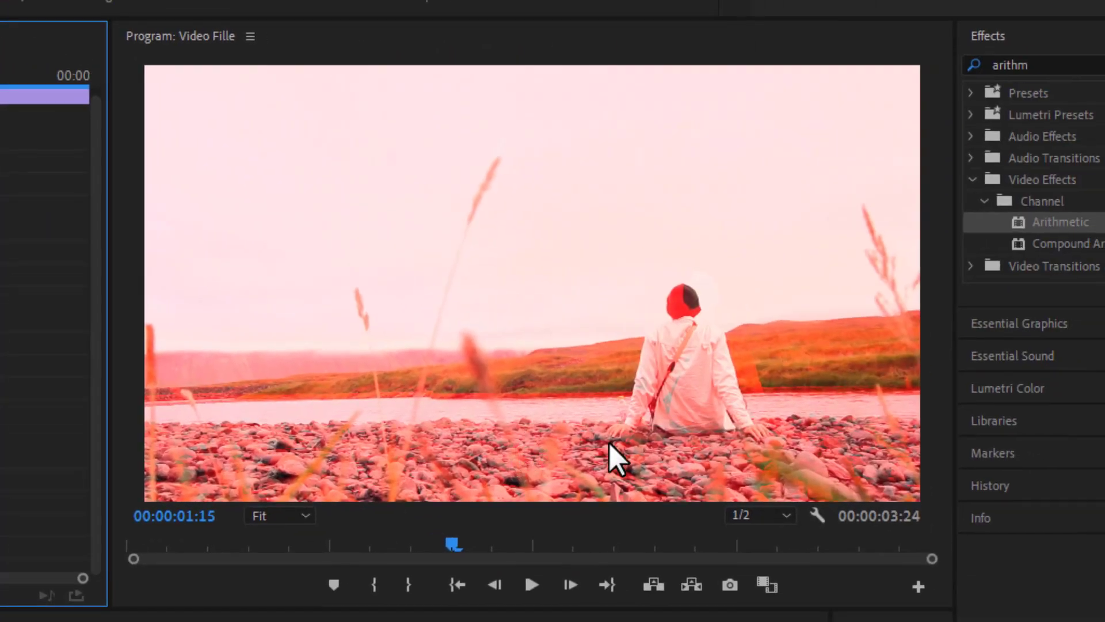
{"action": "left_click_drag", "start_coordinate": [467, 495], "coordinate": [424, 496]}
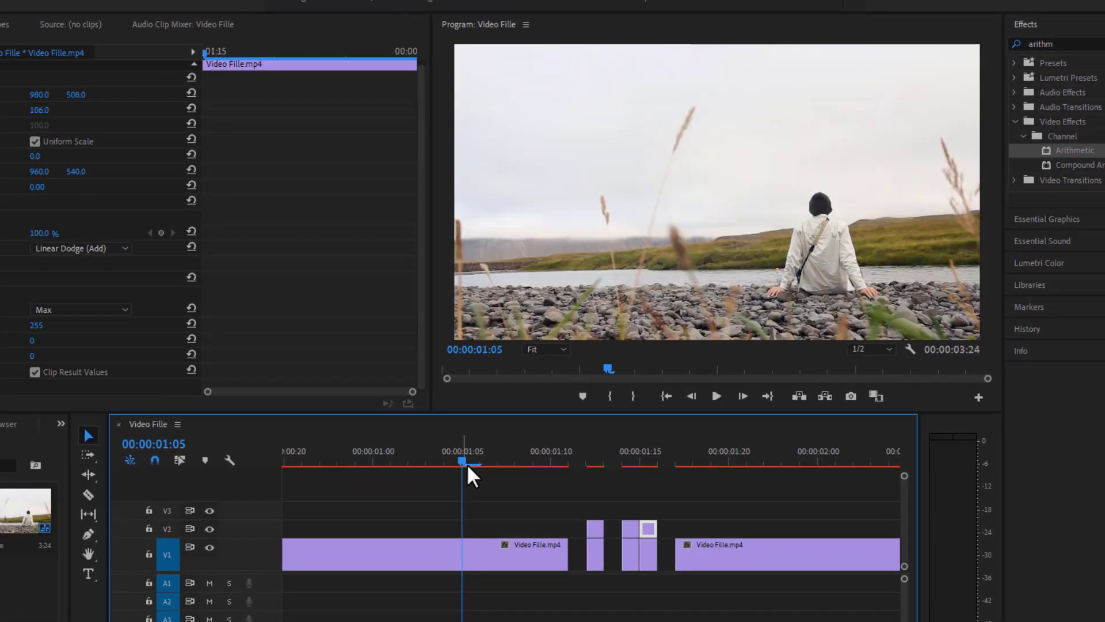
{"action": "key", "text": "space"}
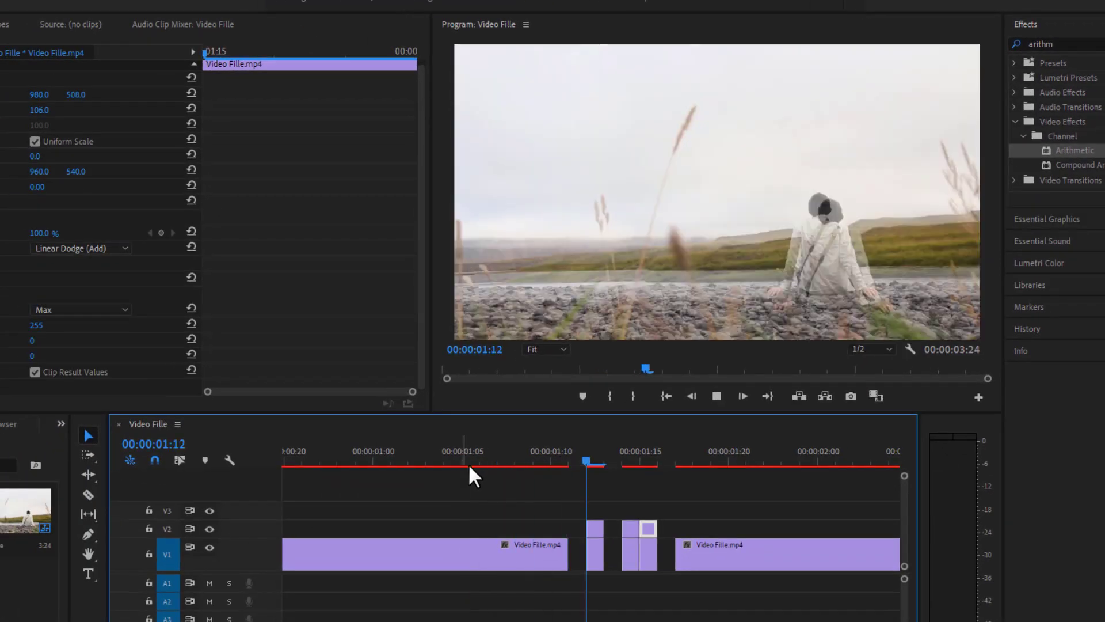
Step: Select the second small duplicate clip at 01:15 and bring up its Motion settings
{"action": "left_click_drag", "start_coordinate": [628, 451], "coordinate": [574, 577]}
{"action": "left_click", "coordinate": [616, 510]}
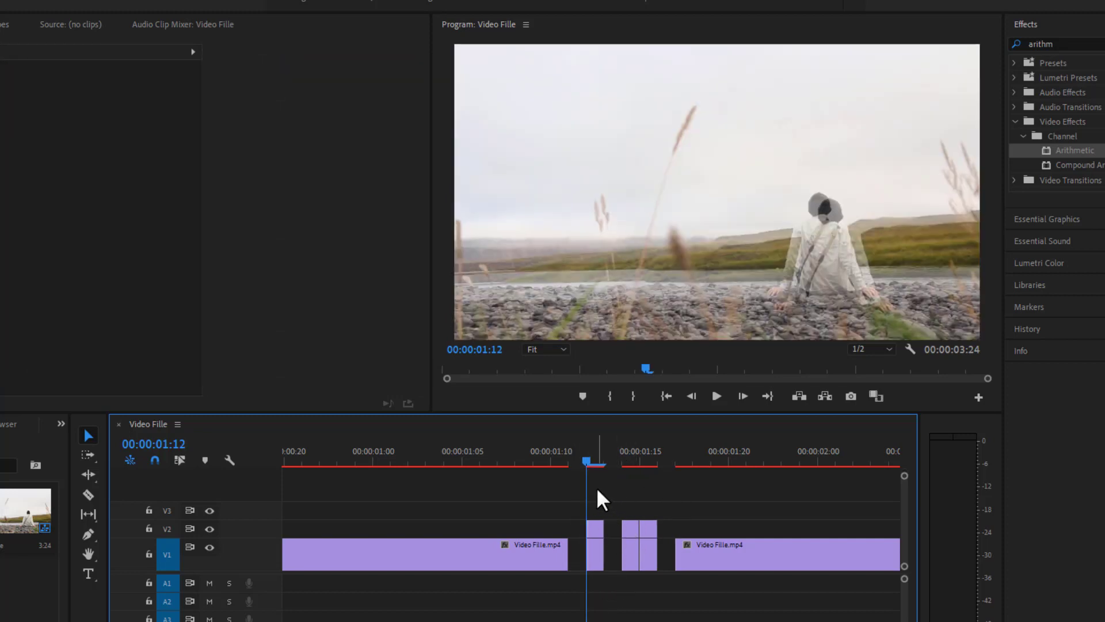
{"action": "left_click_drag", "start_coordinate": [580, 461], "coordinate": [485, 458]}
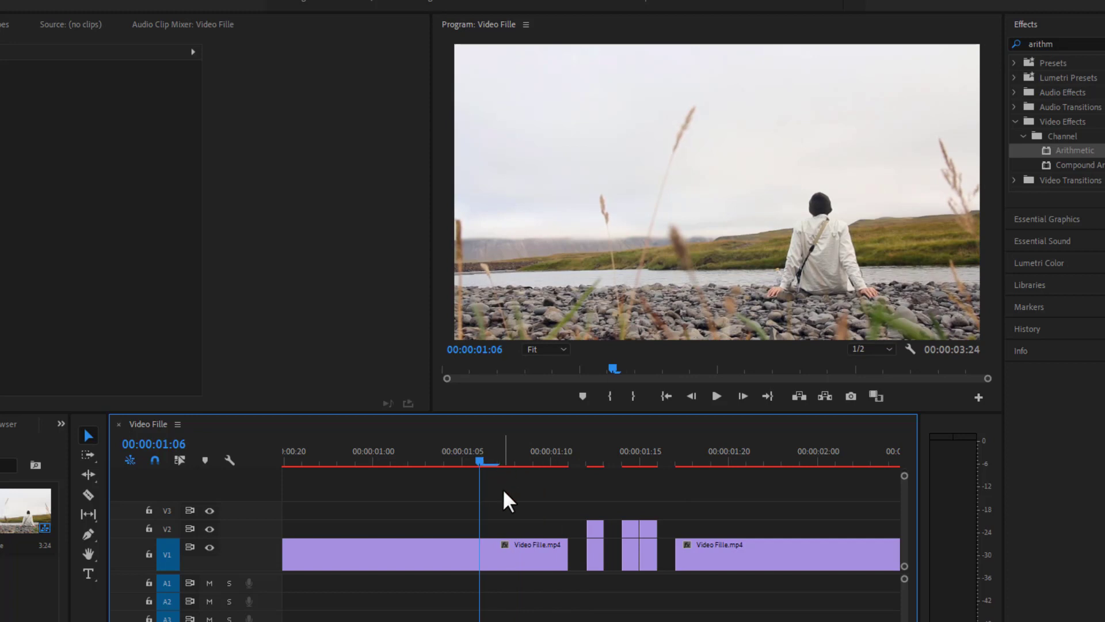
{"action": "left_click", "coordinate": [656, 461]}
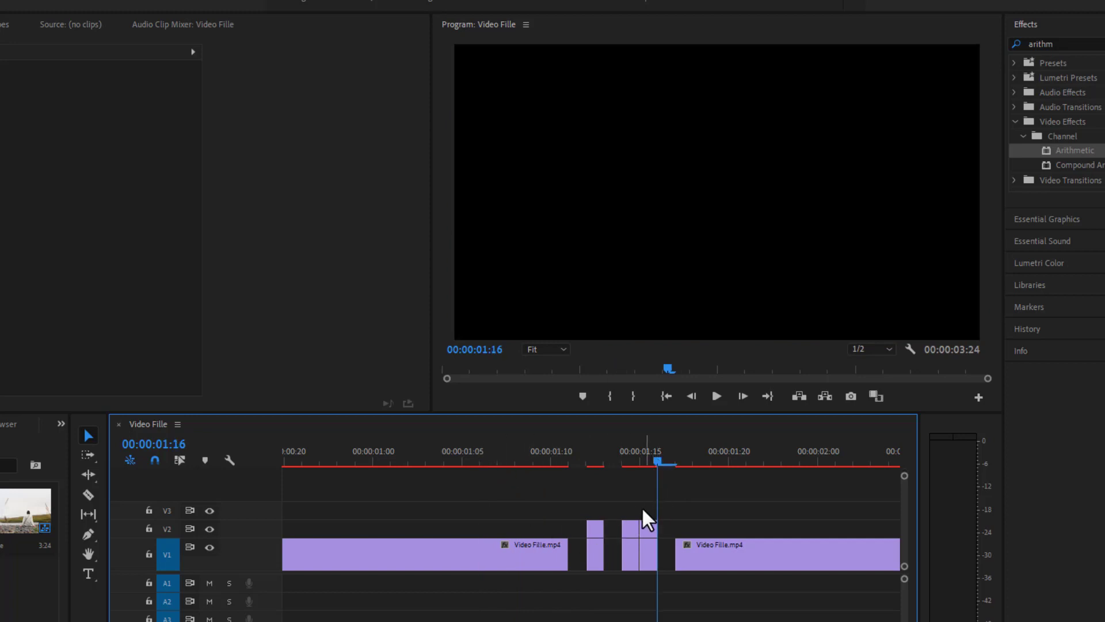
{"action": "left_click", "coordinate": [650, 528]}
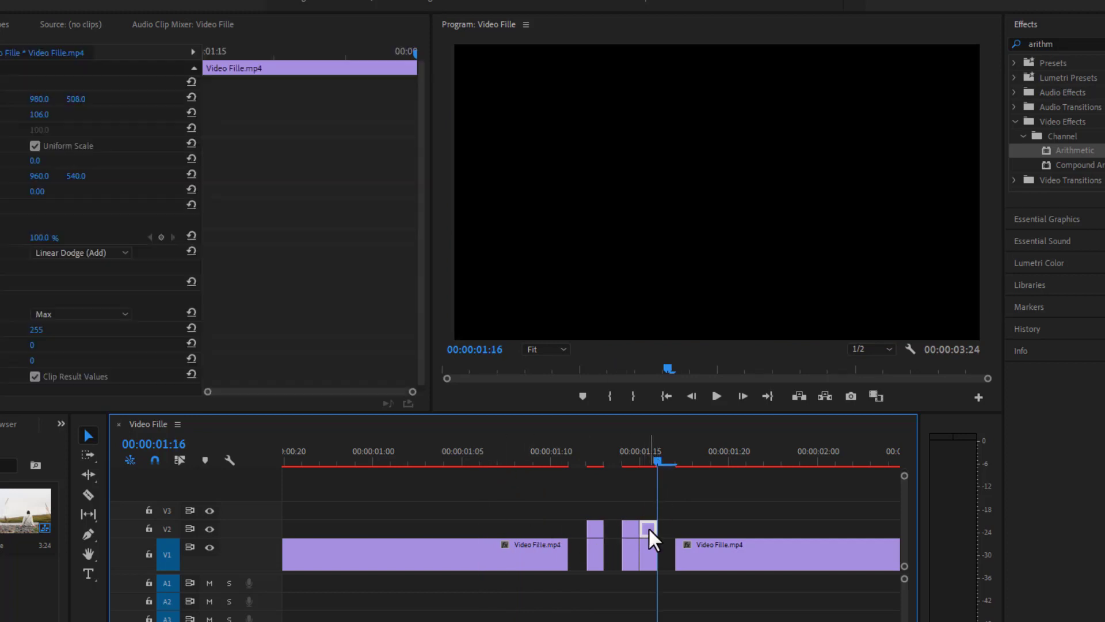
{"action": "left_click", "coordinate": [149, 330]}
{"action": "key", "text": "Left"}
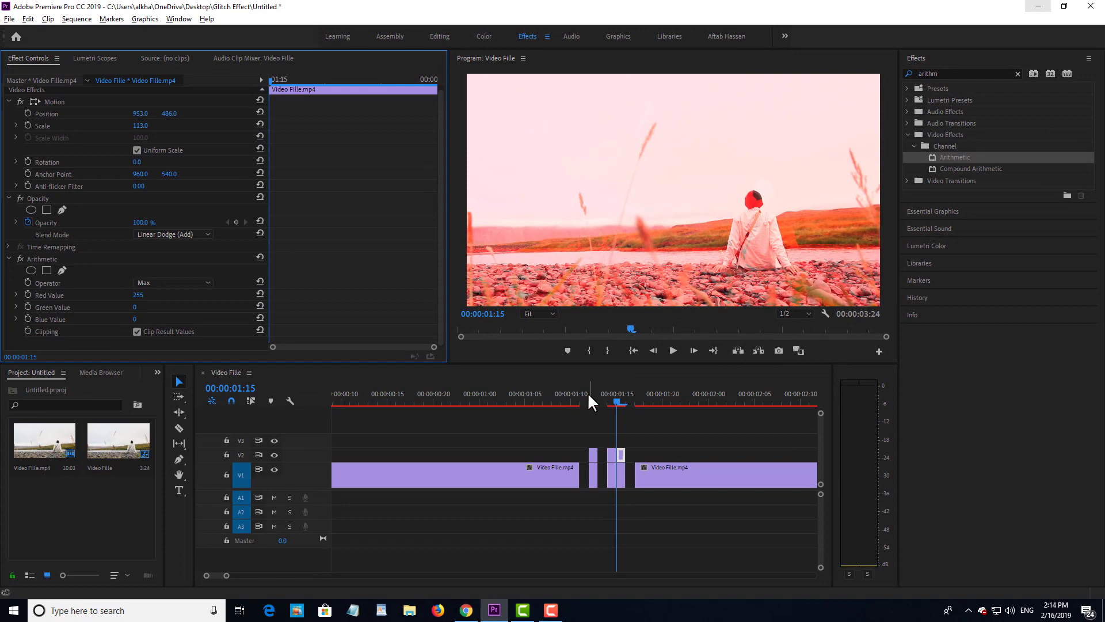
{"action": "left_click_drag", "start_coordinate": [588, 393], "coordinate": [516, 395]}
{"action": "key", "text": "space"}
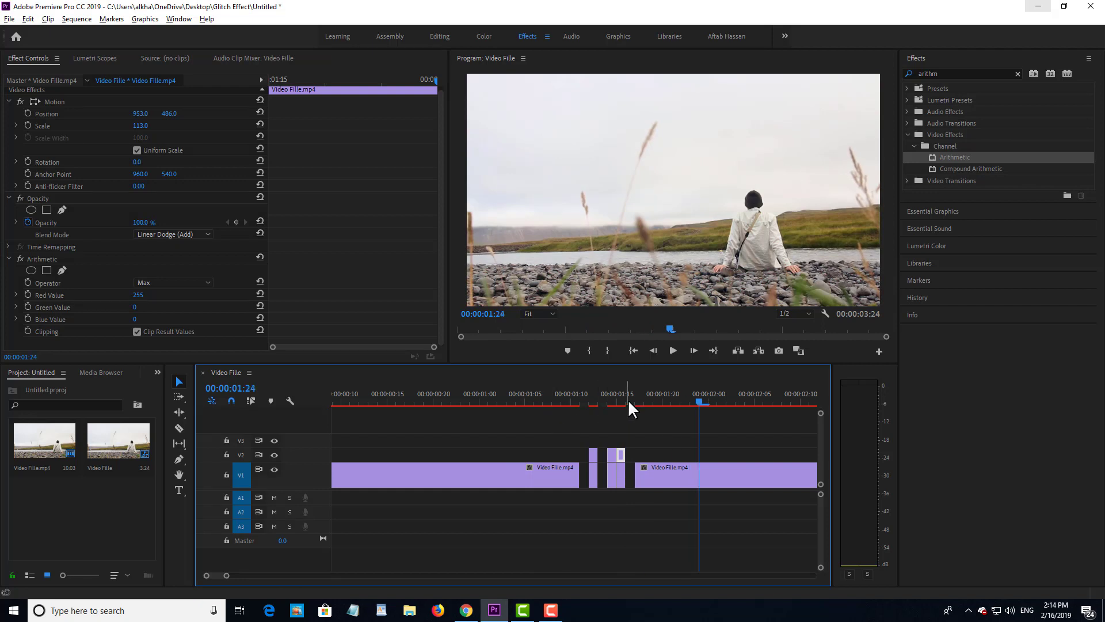
{"action": "left_click", "coordinate": [536, 396]}
{"action": "left_click", "coordinate": [650, 419]}
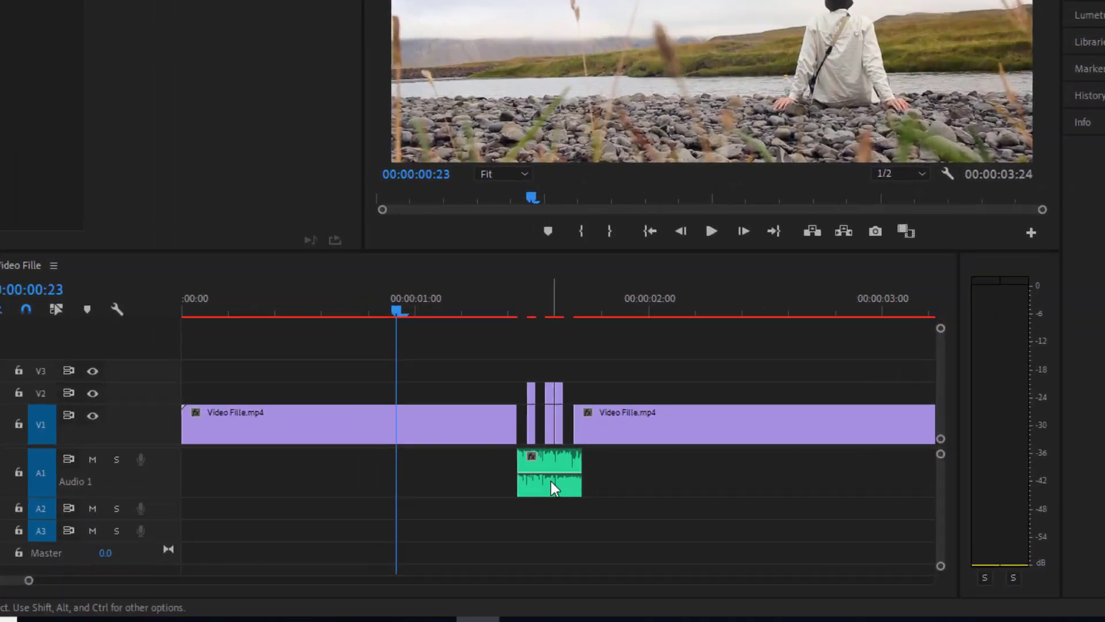
Step: Slide Glitch Fade.wav on A1 under the V2 glitch cuts, 9 frames earlier, then play from the start
{"action": "left_click_drag", "start_coordinate": [551, 481], "coordinate": [668, 480]}
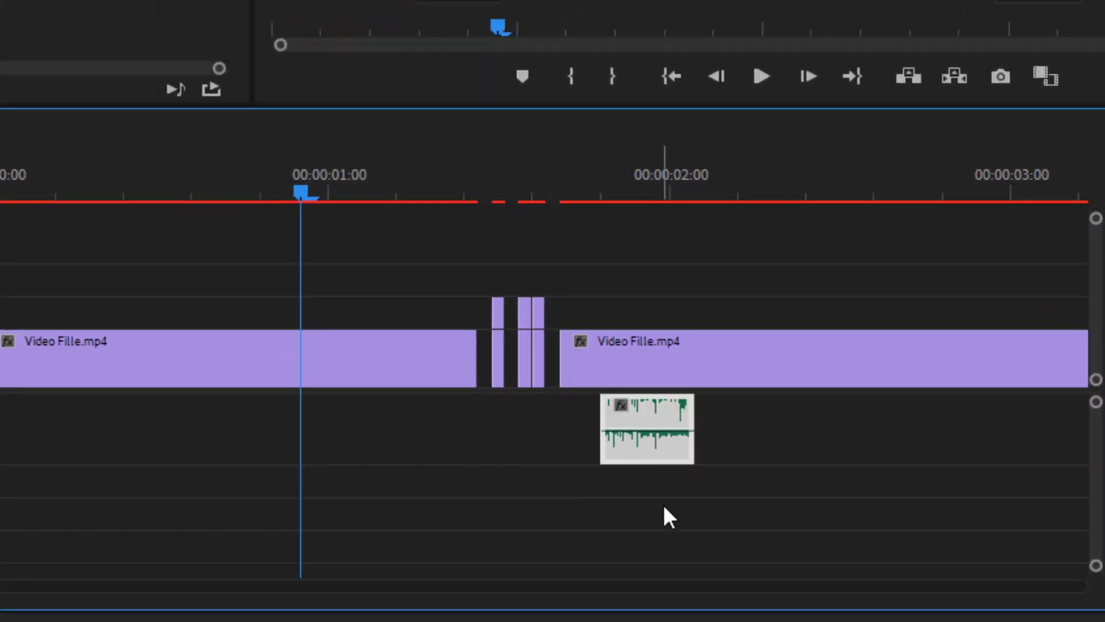
{"action": "left_click", "coordinate": [665, 507]}
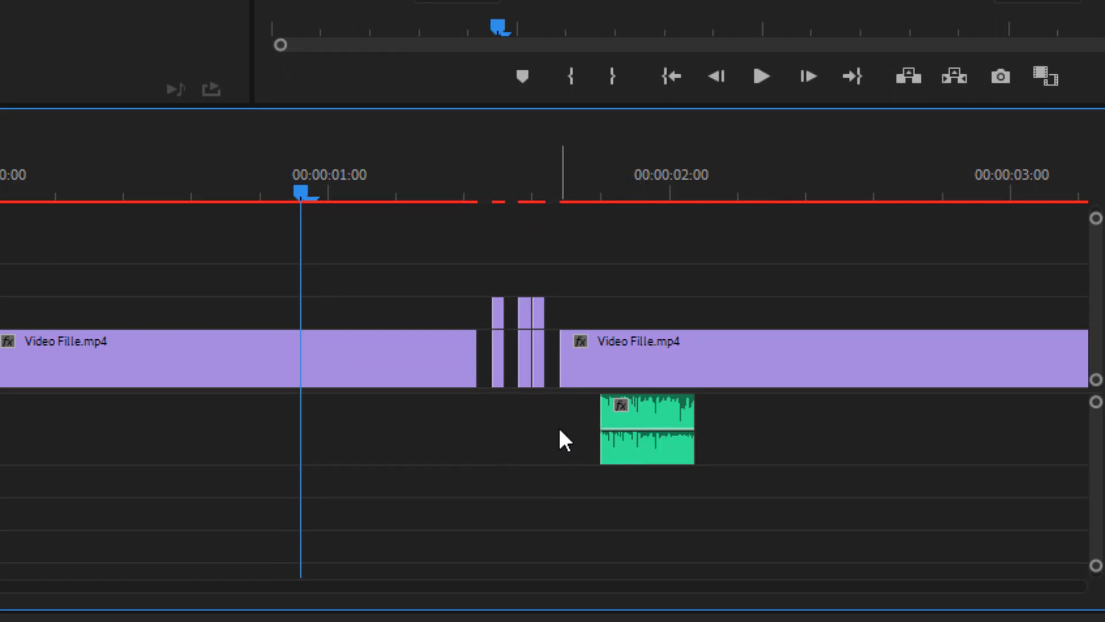
{"action": "left_click_drag", "start_coordinate": [557, 440], "coordinate": [688, 474]}
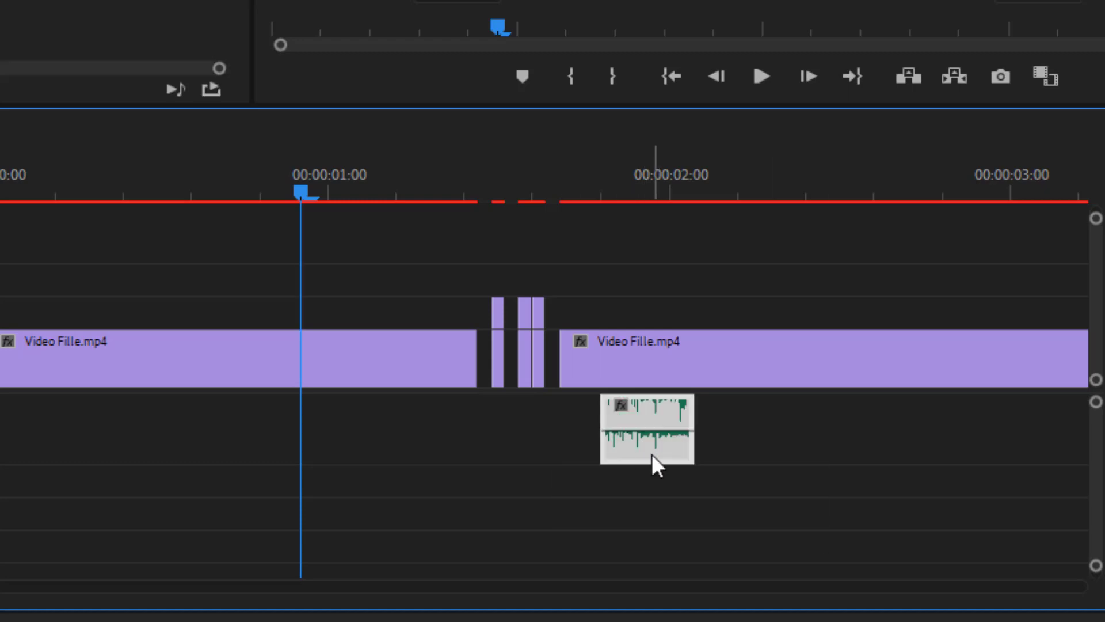
{"action": "left_click_drag", "start_coordinate": [643, 454], "coordinate": [548, 456]}
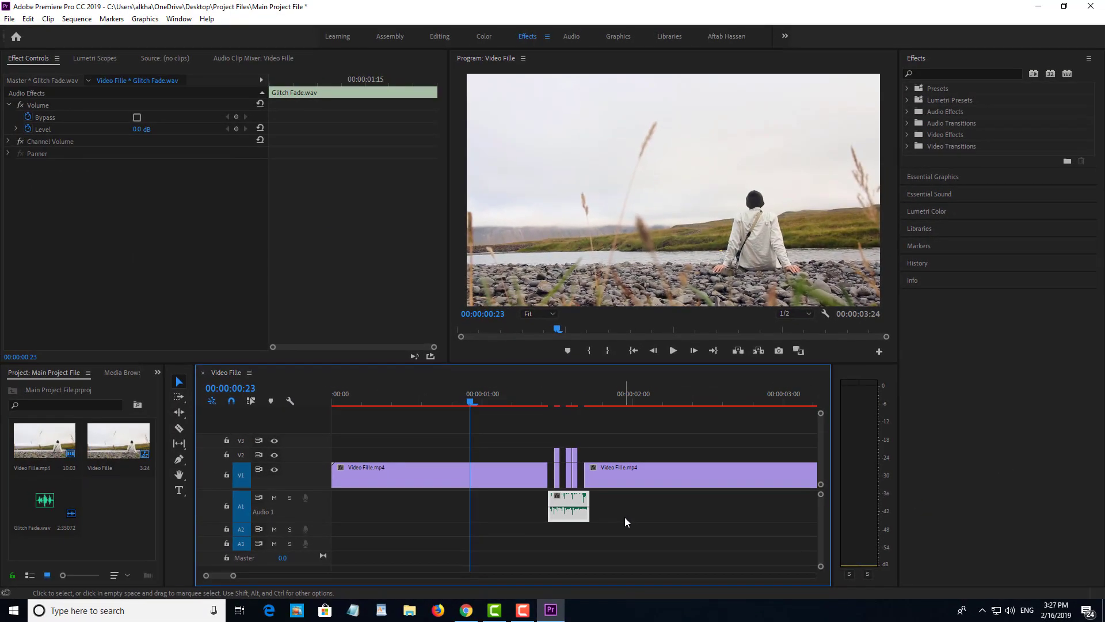
{"action": "left_click", "coordinate": [652, 458]}
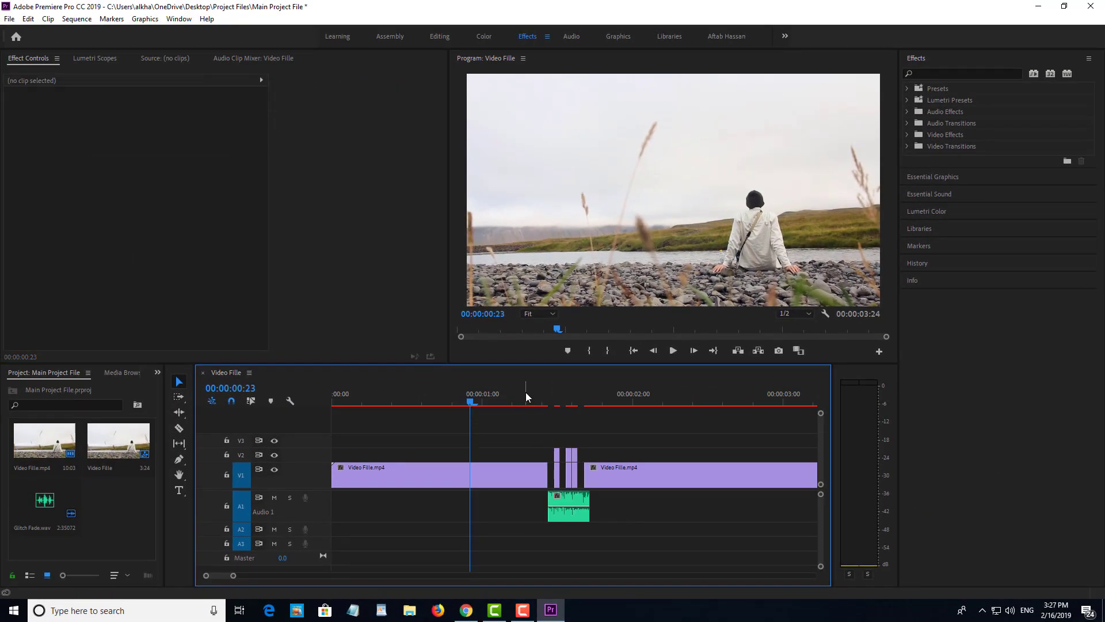
{"action": "left_click_drag", "start_coordinate": [501, 396], "coordinate": [356, 385]}
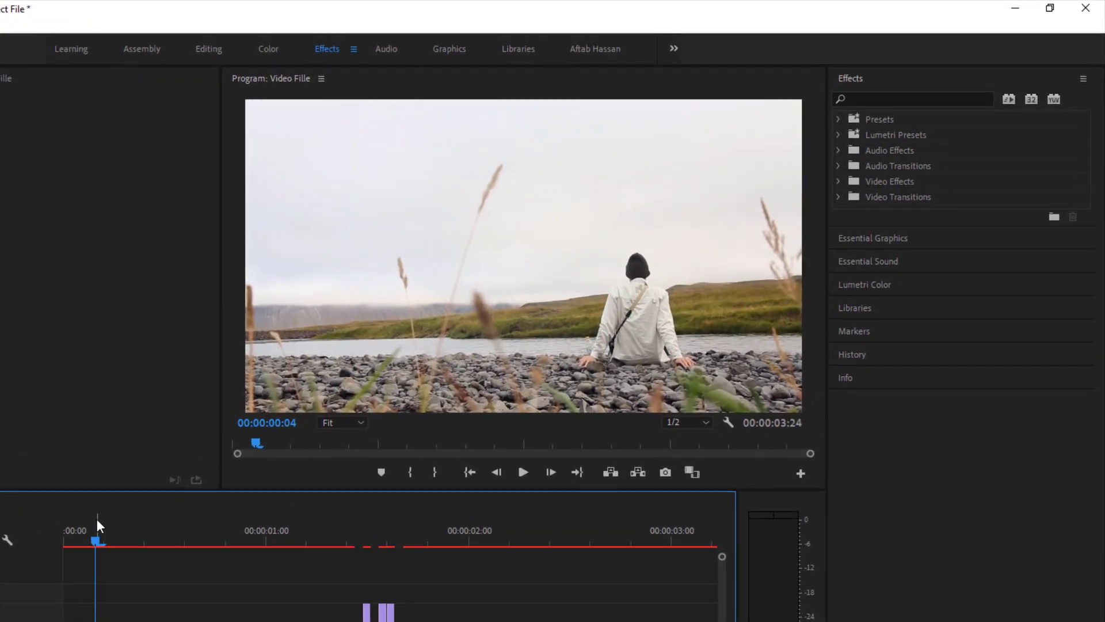
{"action": "key", "text": "space"}
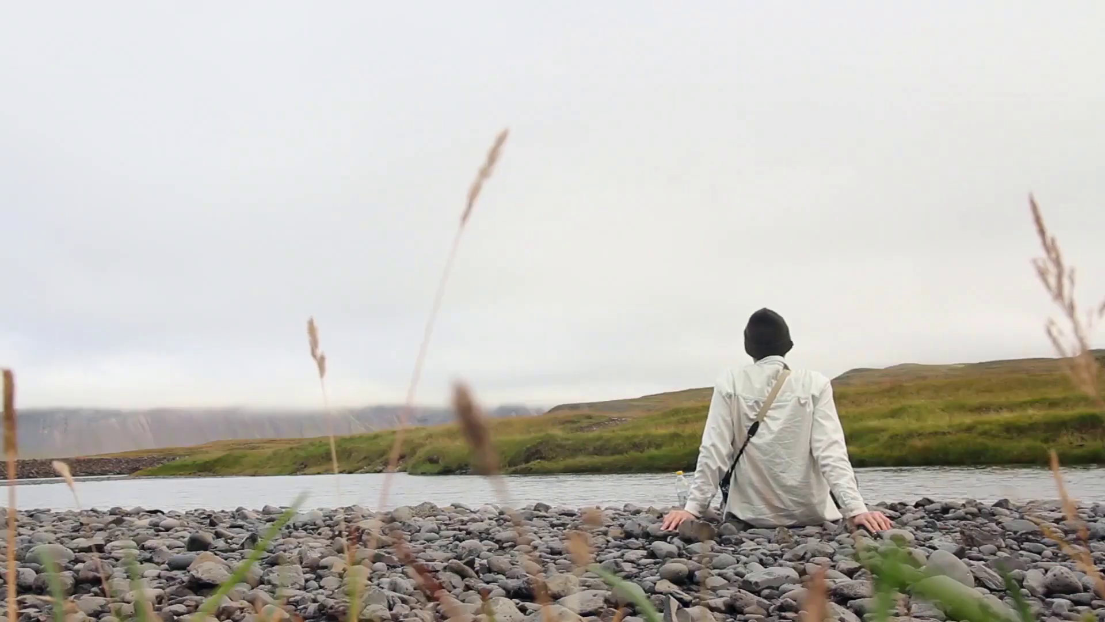